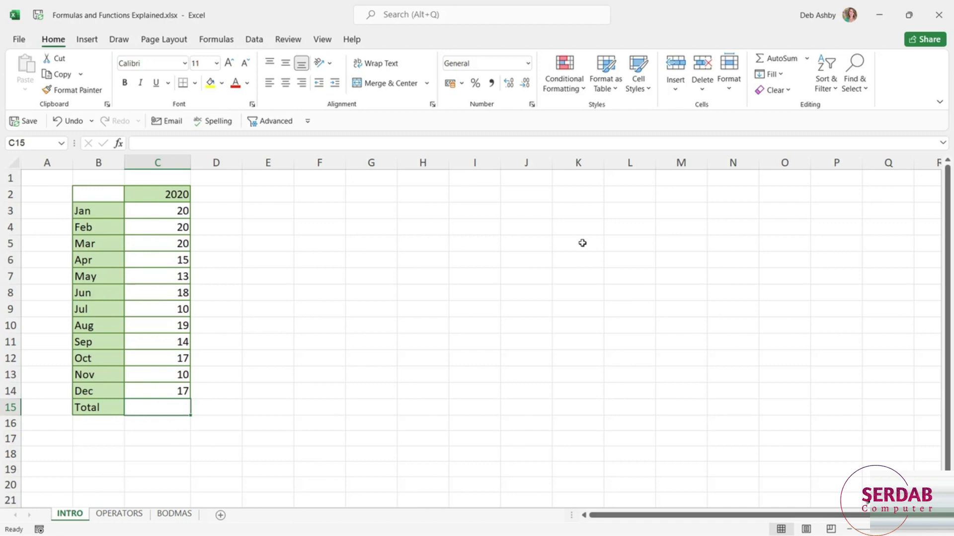
- Browse the Financial, Logical, Text and Date & Time function lists in the Formulas Function Library
click(222, 45)
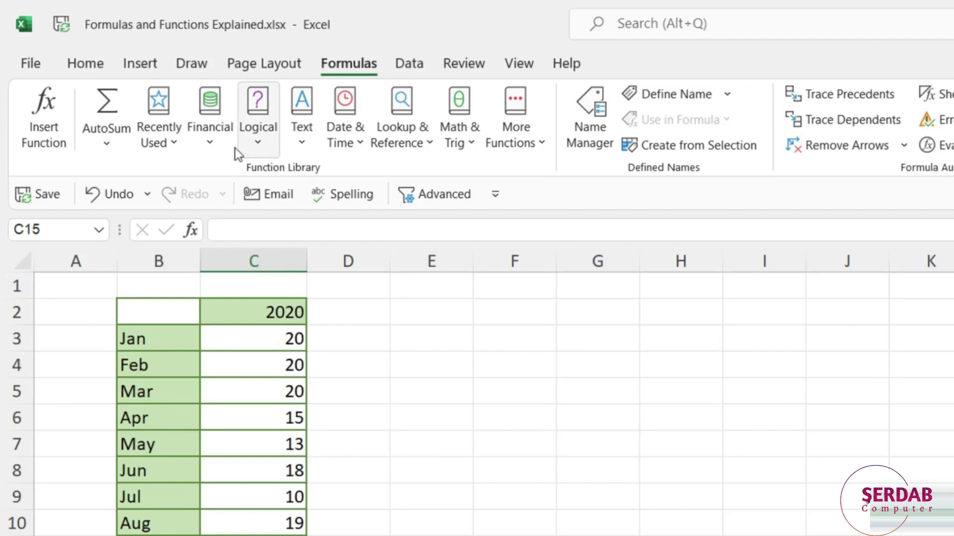
click(213, 140)
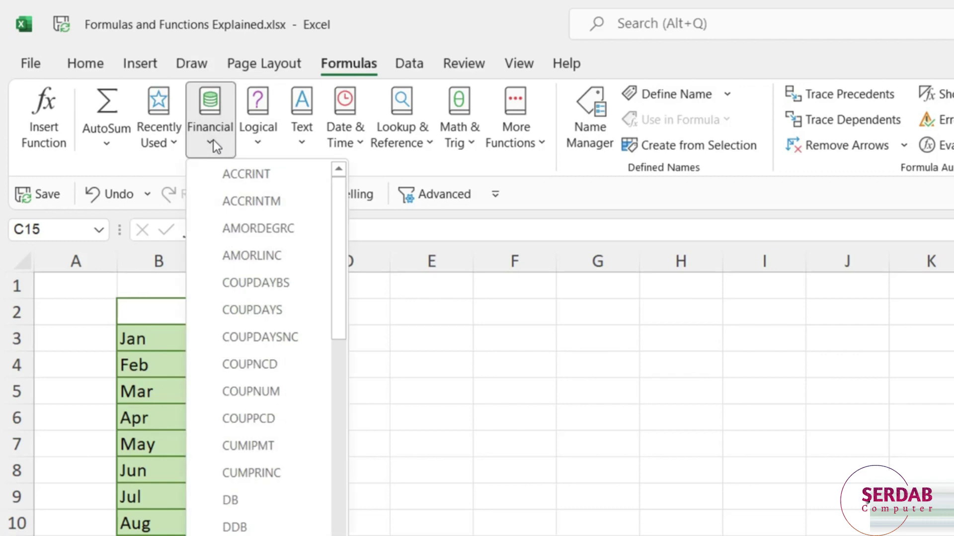
click(260, 142)
click(260, 142)
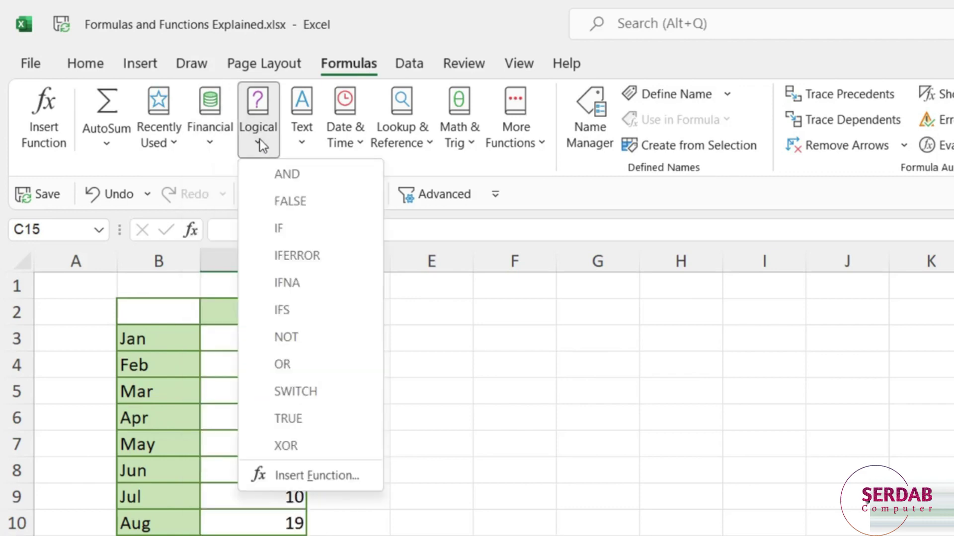
click(304, 141)
click(305, 141)
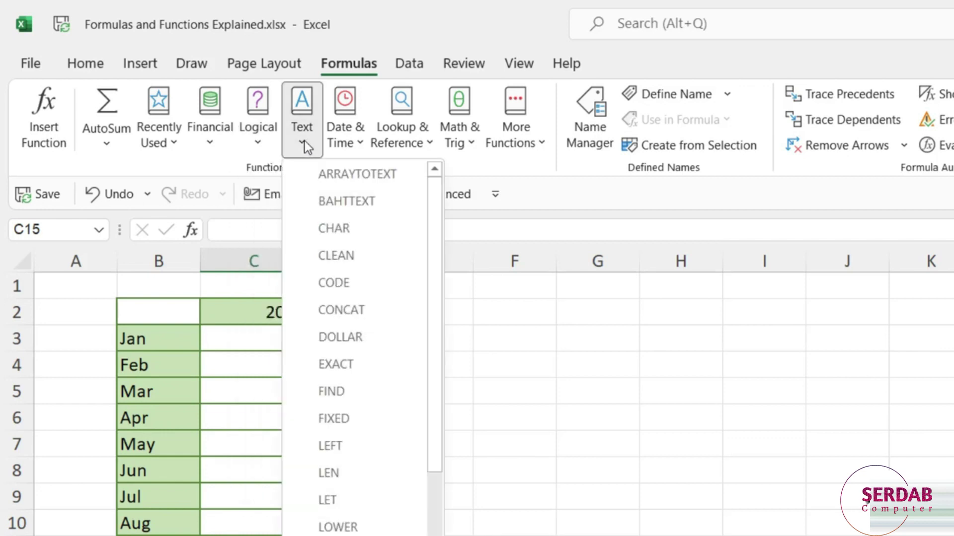
click(353, 144)
click(354, 144)
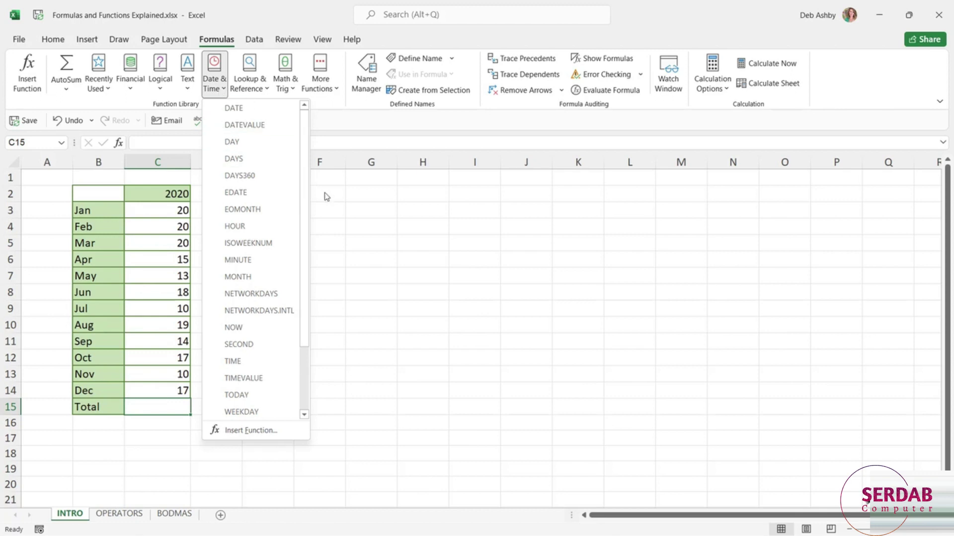
click(445, 224)
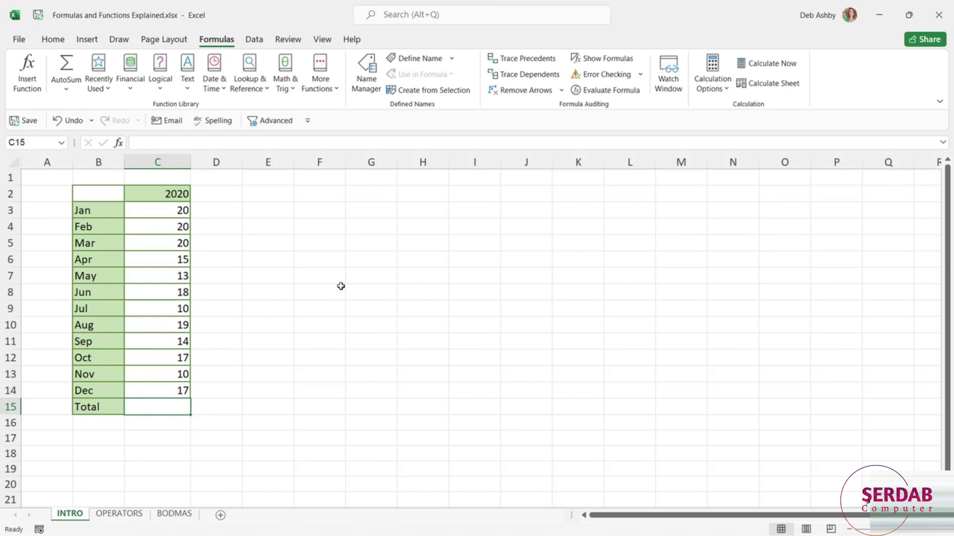
- Enter 10 in F3 and 20 in F4
click(318, 212)
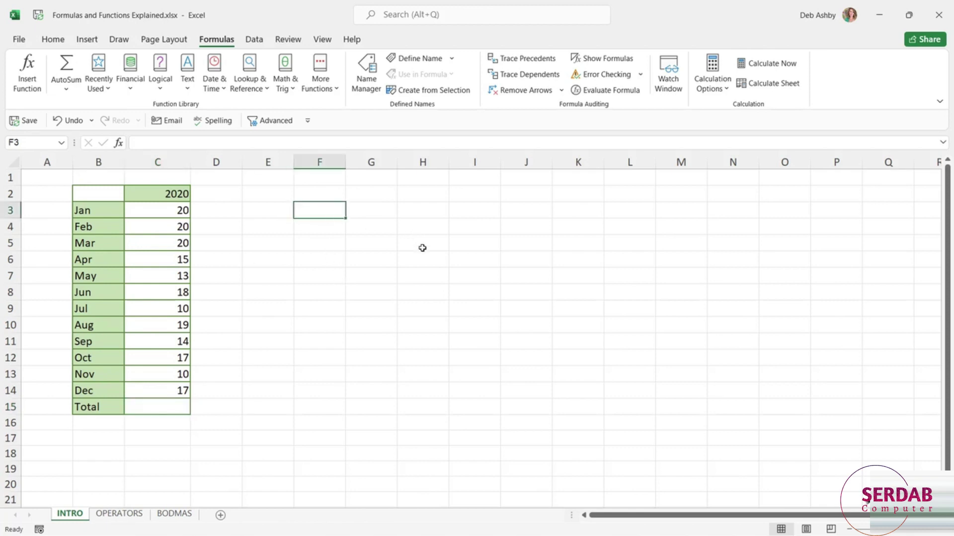
text(10)
key(Return)
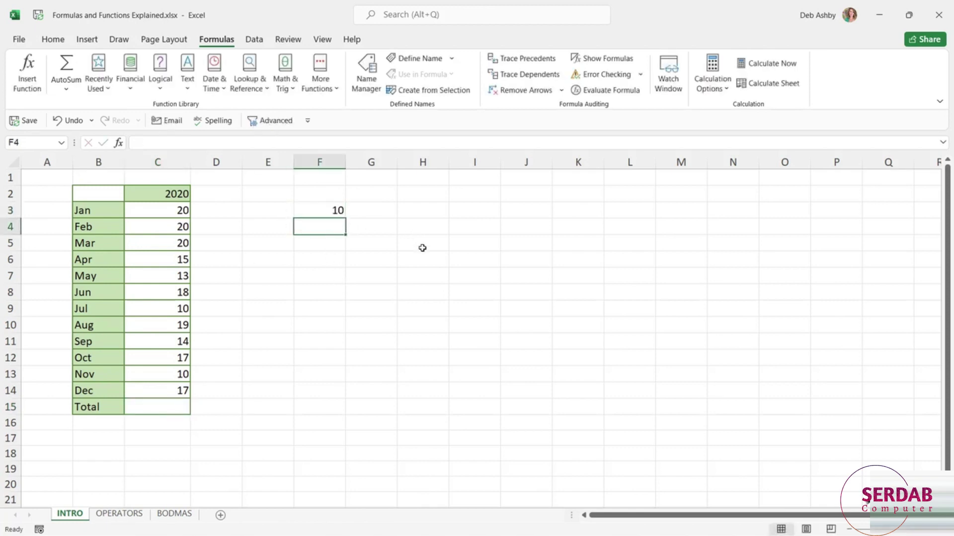
text(20)
key(Return)
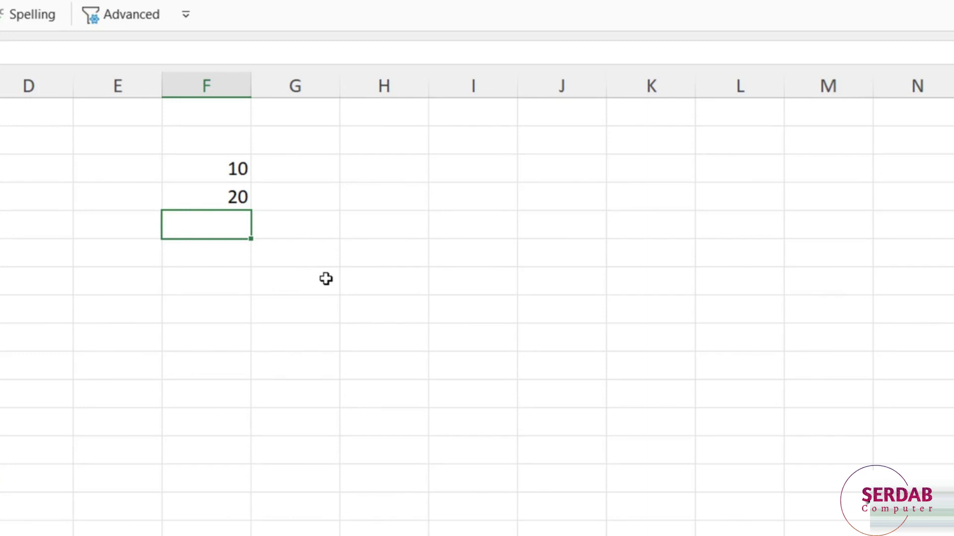
- Enter the formula =10+20 in F5 so it shows 30
text(=)
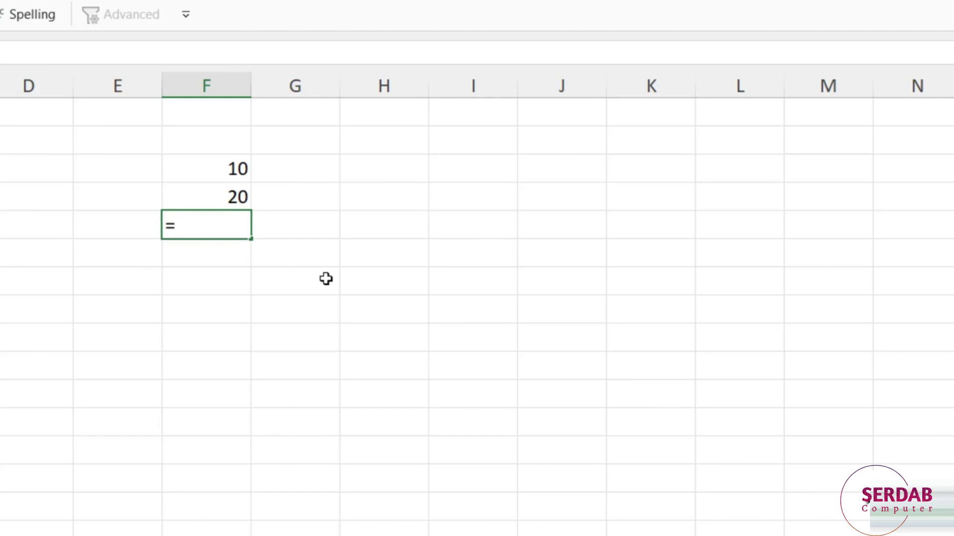
text(10+20)
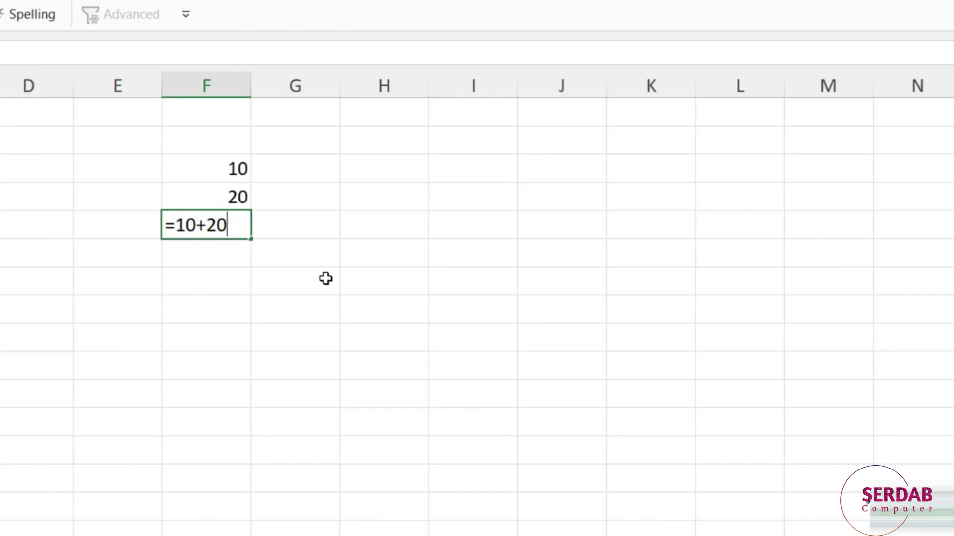
key(Return)
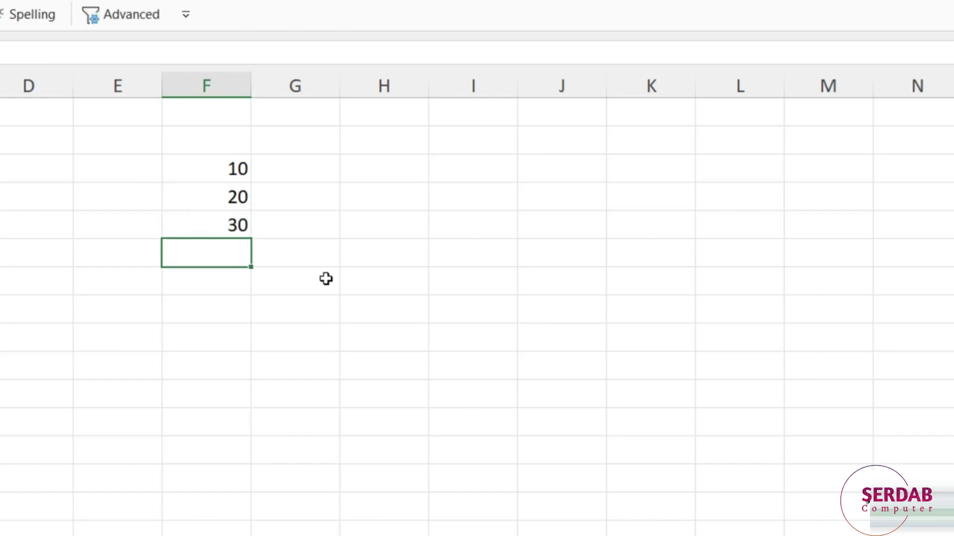
- Check F5's =10+20 formula, change F3 to 5, then clear F5
click(204, 225)
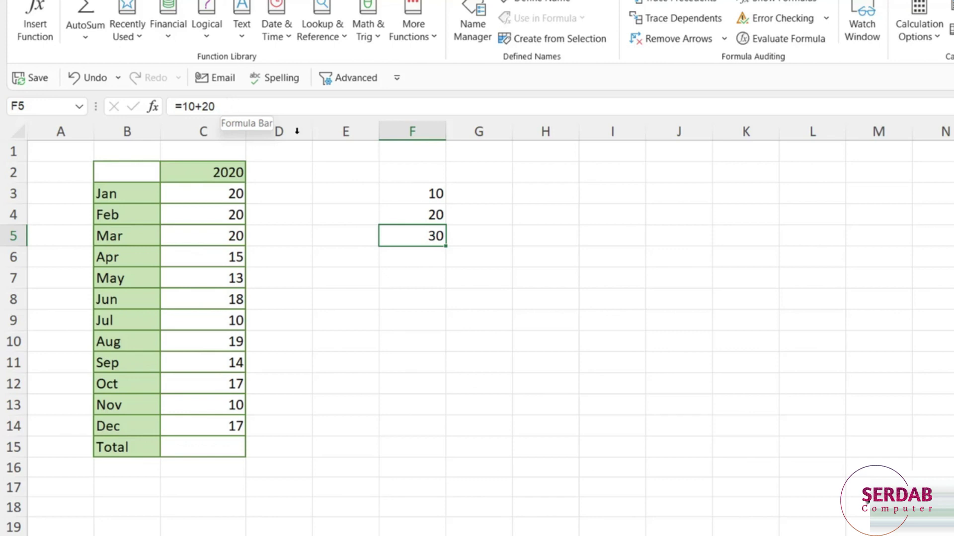
drag(413, 193, 411, 214)
click(414, 196)
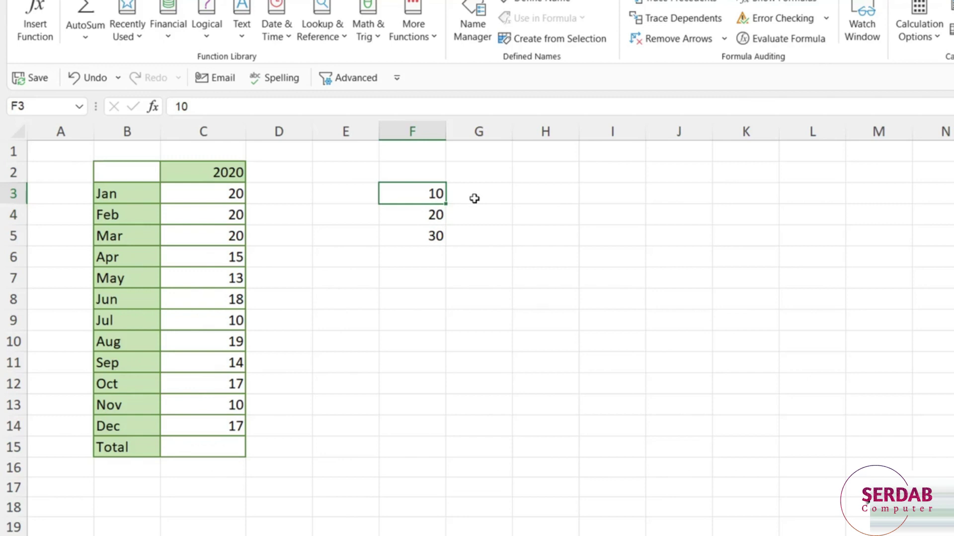
text(5)
key(Return)
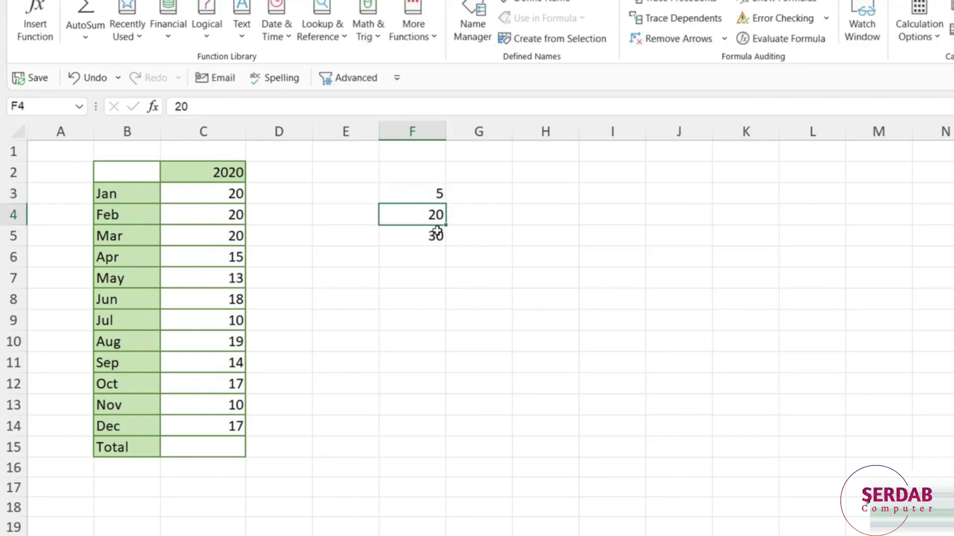
click(435, 235)
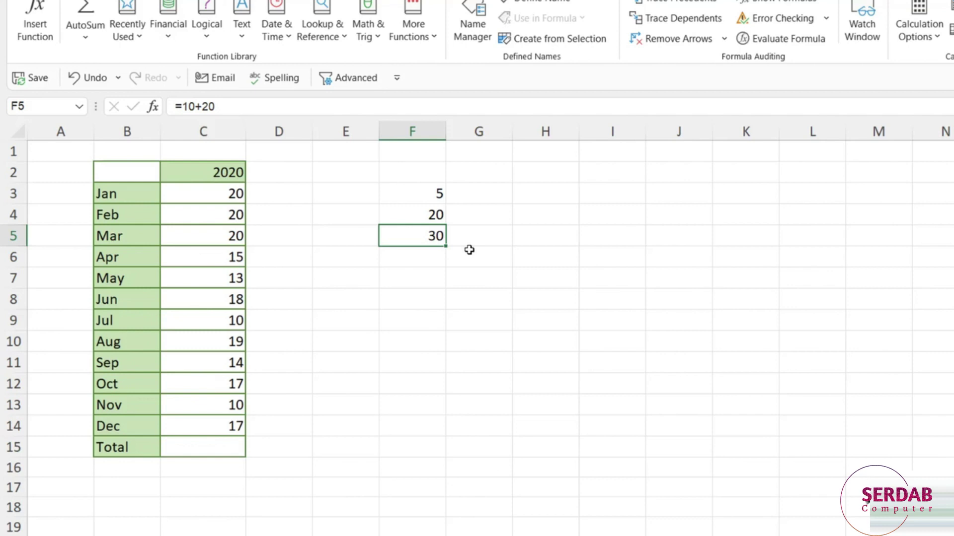
key(Delete)
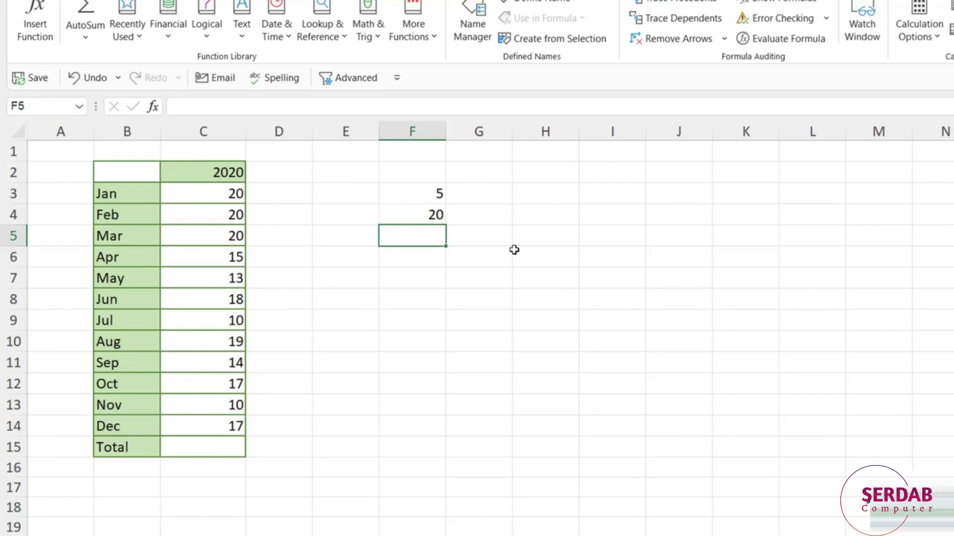
- Enter =F3+F4 in F5 using cell references, giving 25
text(=)
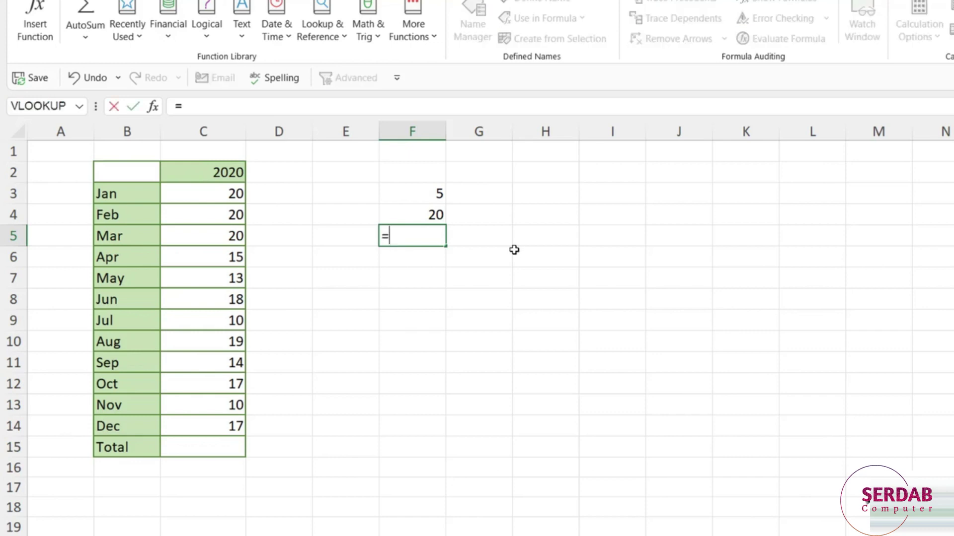
click(434, 193)
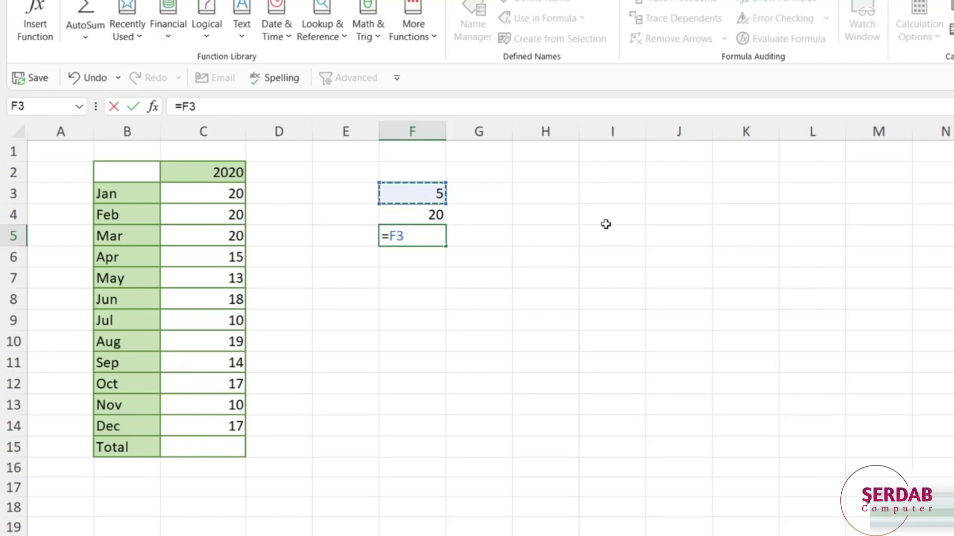
text(+)
click(440, 214)
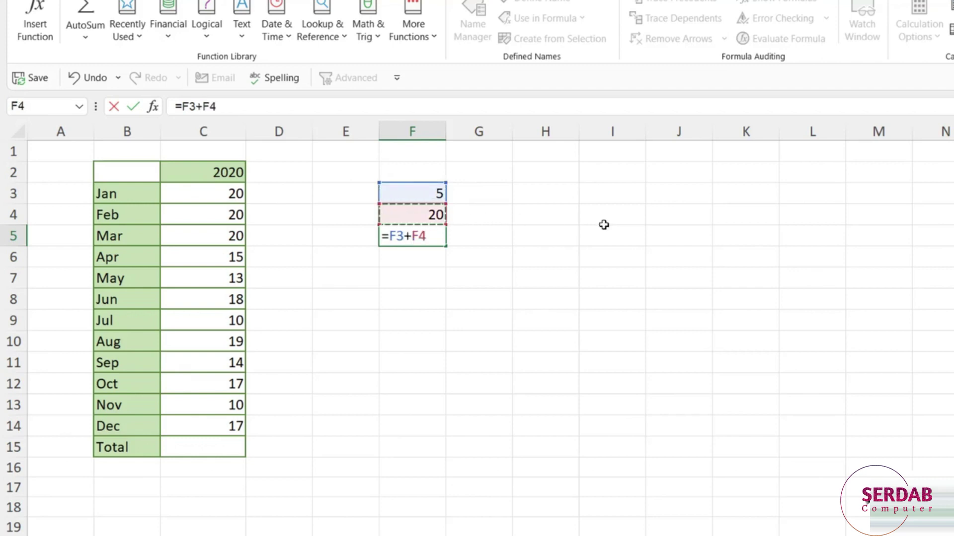
key(Return)
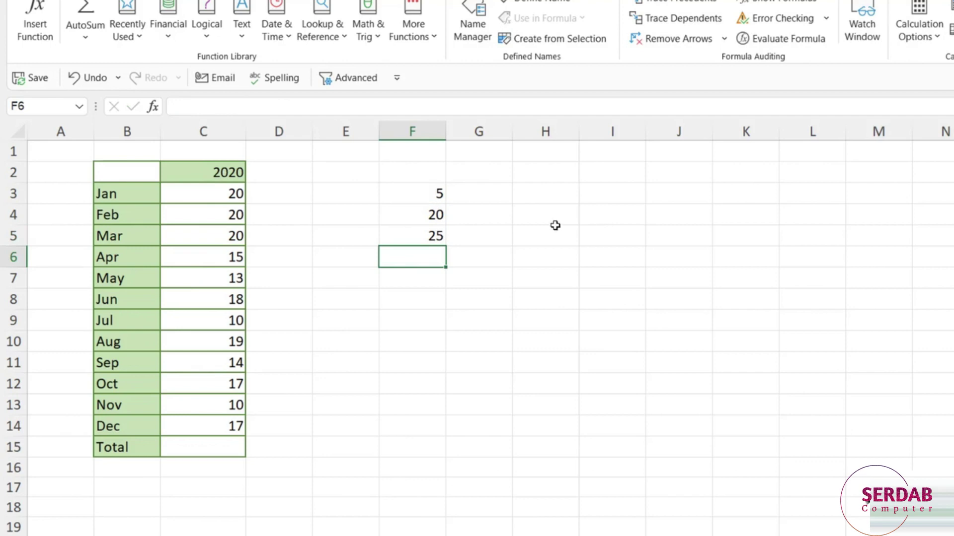
click(423, 237)
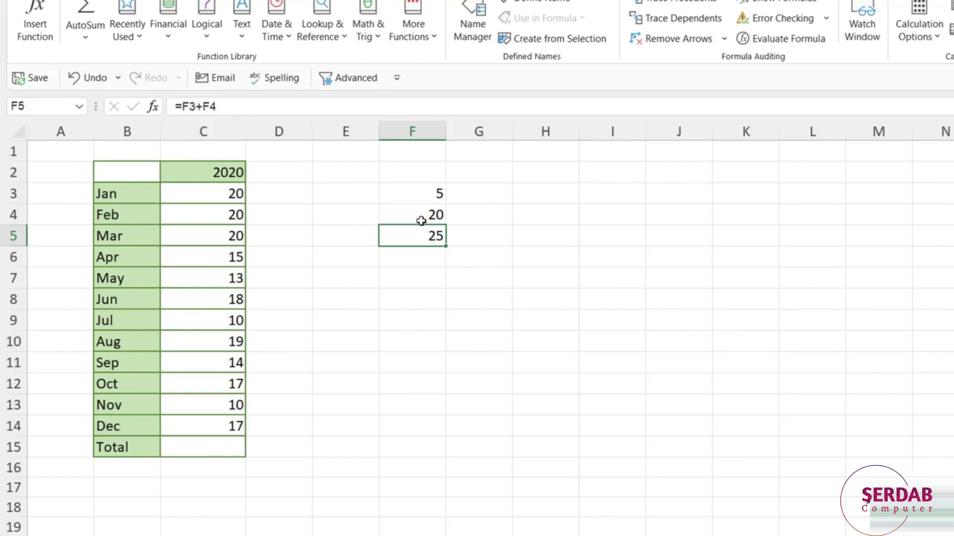
- Set F3 back to 10 so F5 recalculates to 30
click(418, 193)
text(10)
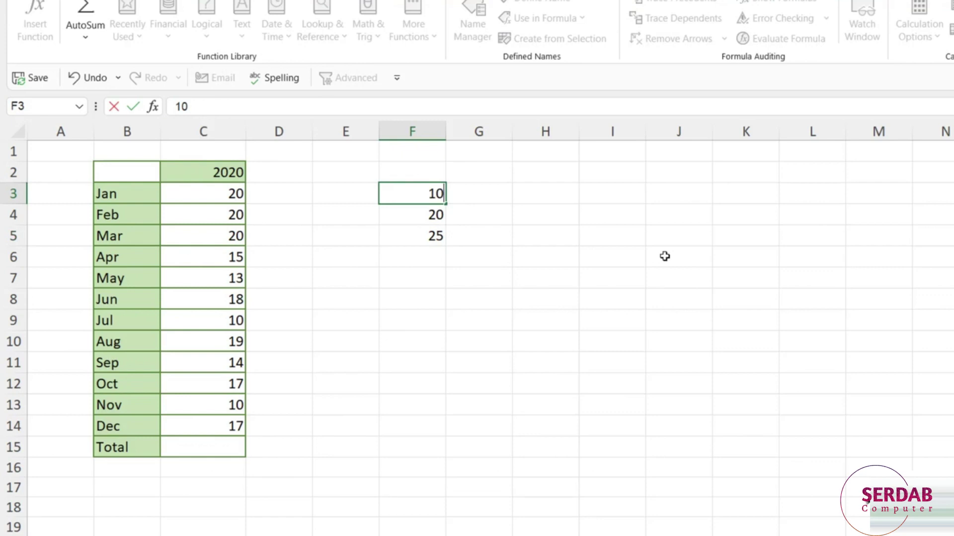
key(Return)
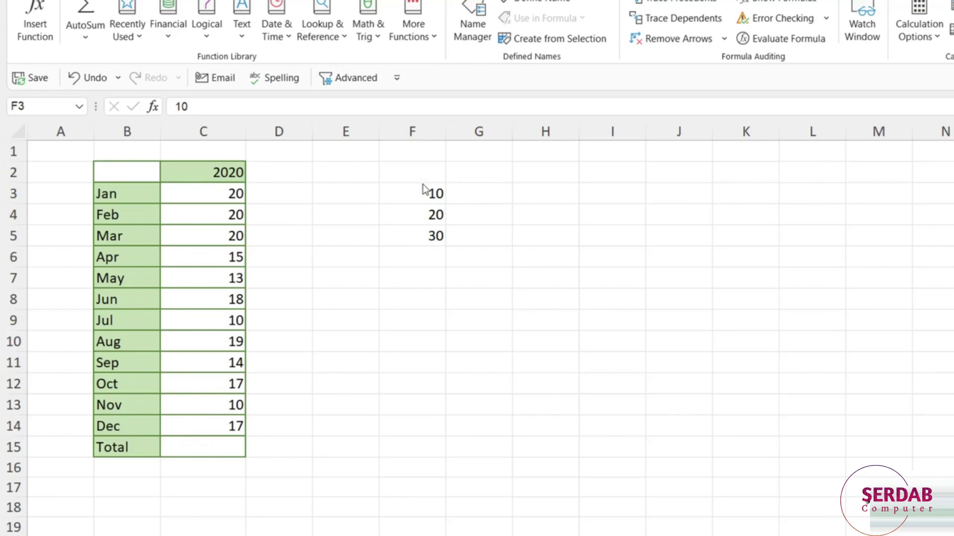
- Delete the practice values in F3:F5, then select C3:C14 and the Total cell C15
drag(420, 193, 401, 246)
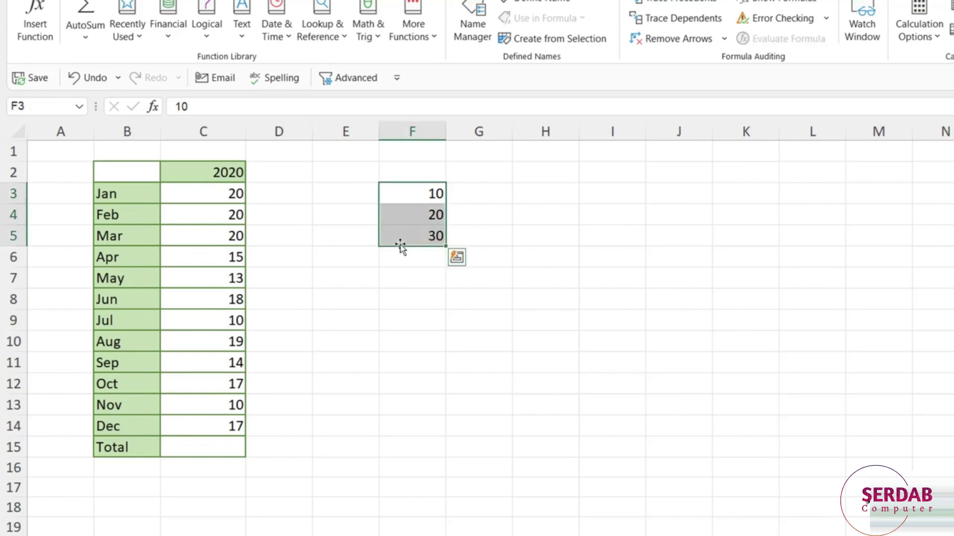
key(Delete)
click(431, 313)
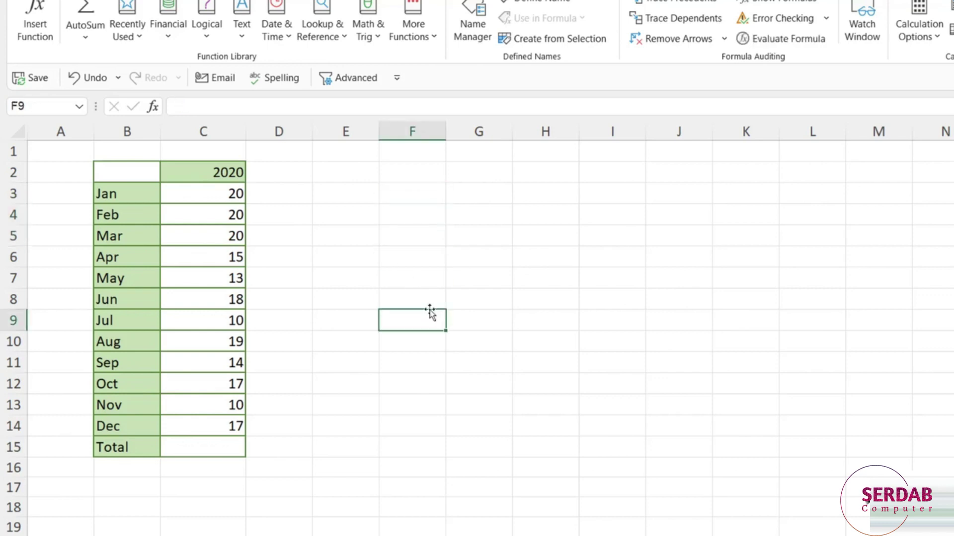
drag(204, 193, 204, 426)
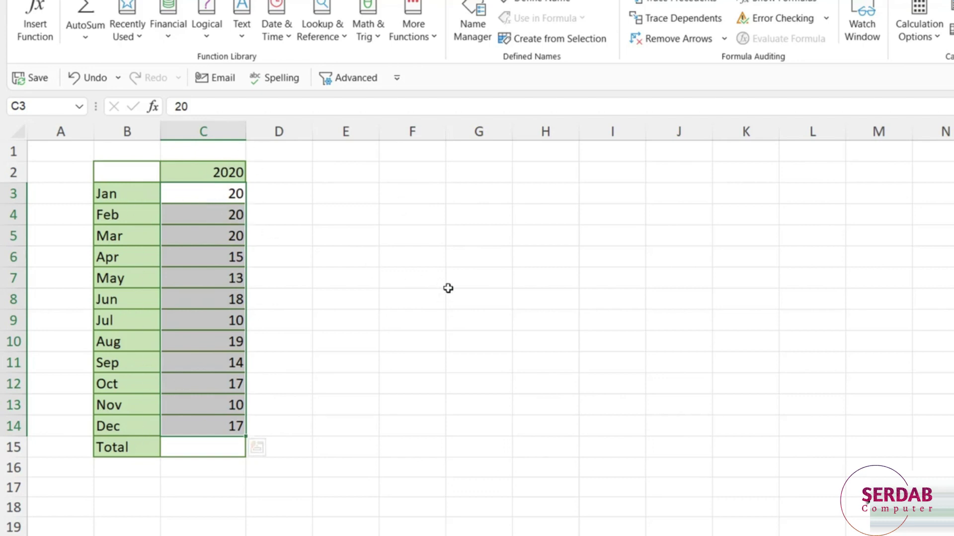
click(208, 447)
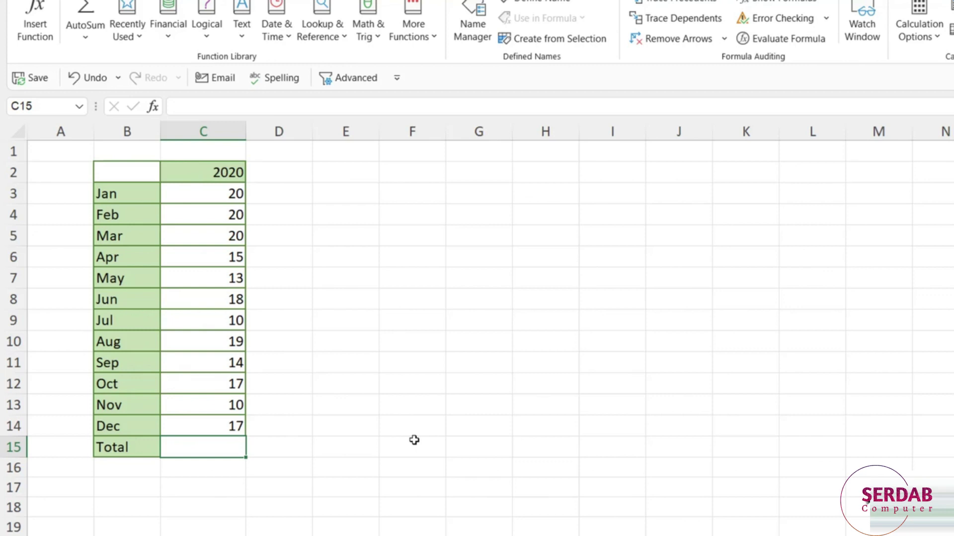
- Build =C3+C4+C5+C6+ in C15 by referencing the Jan through Apr values
text(=)
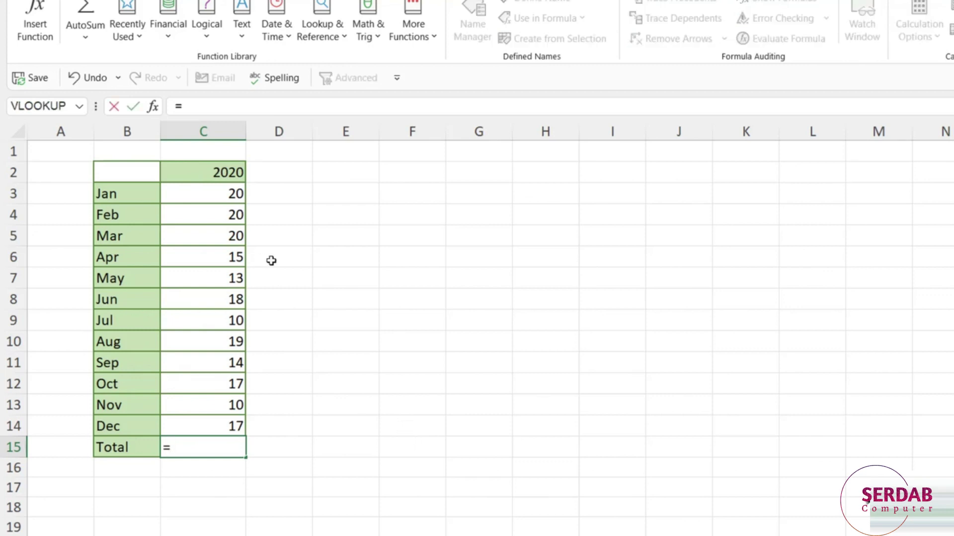
click(225, 197)
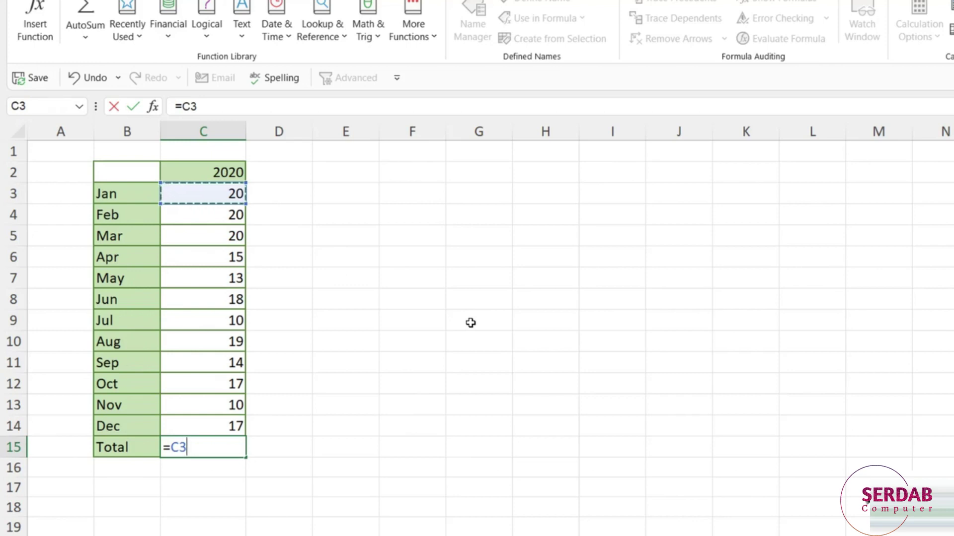
text(+)
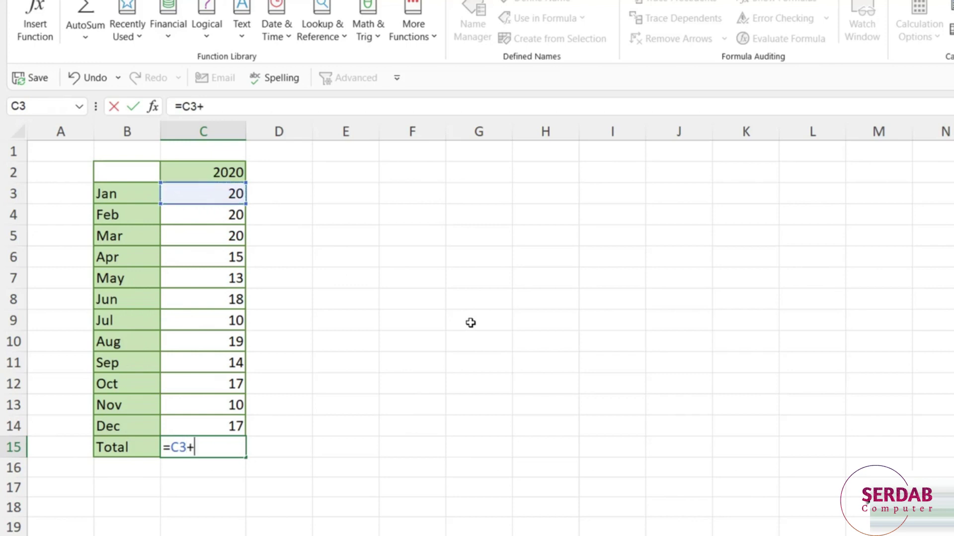
click(228, 213)
text(+)
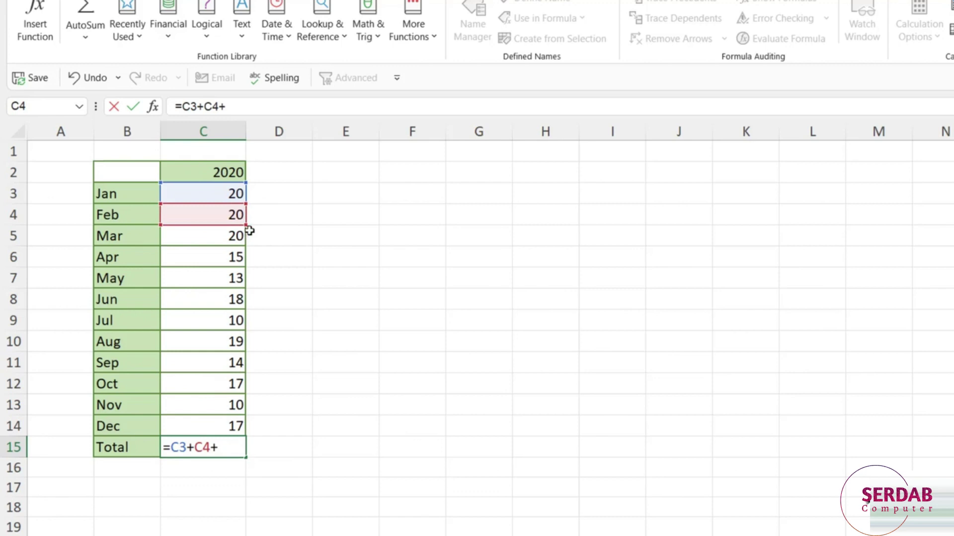
click(232, 234)
text(+)
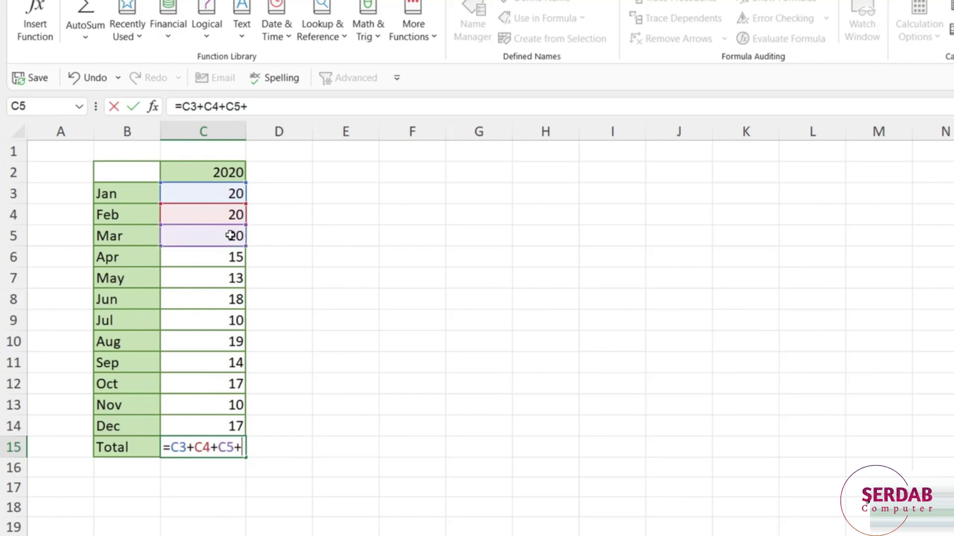
click(230, 257)
text(+)
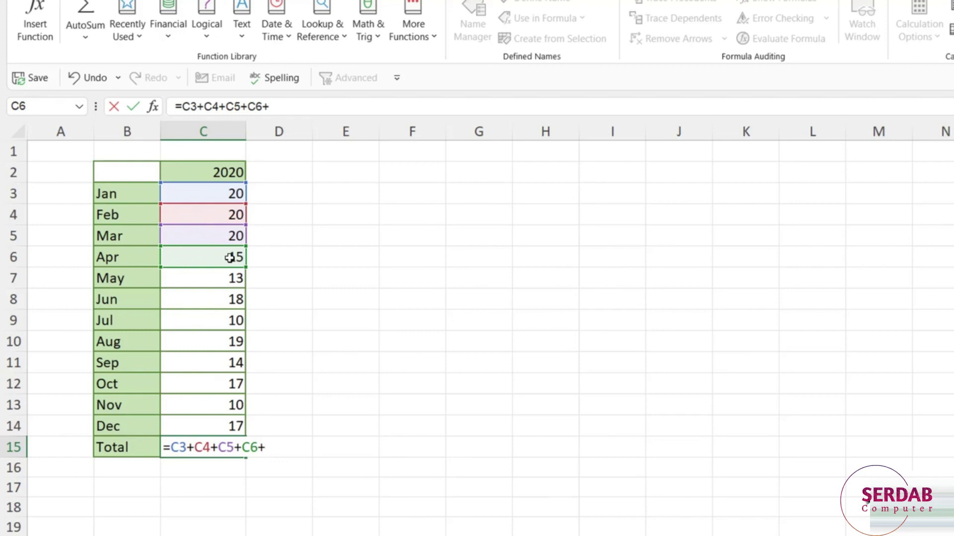
- Cancel the unfinished addition formula and type =SUM into C15
key(Escape)
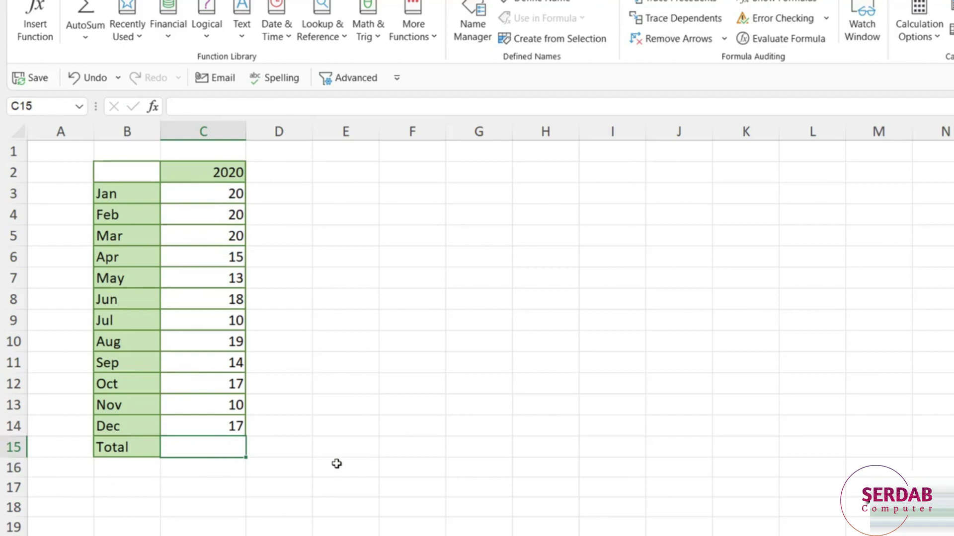
text(=SUM)
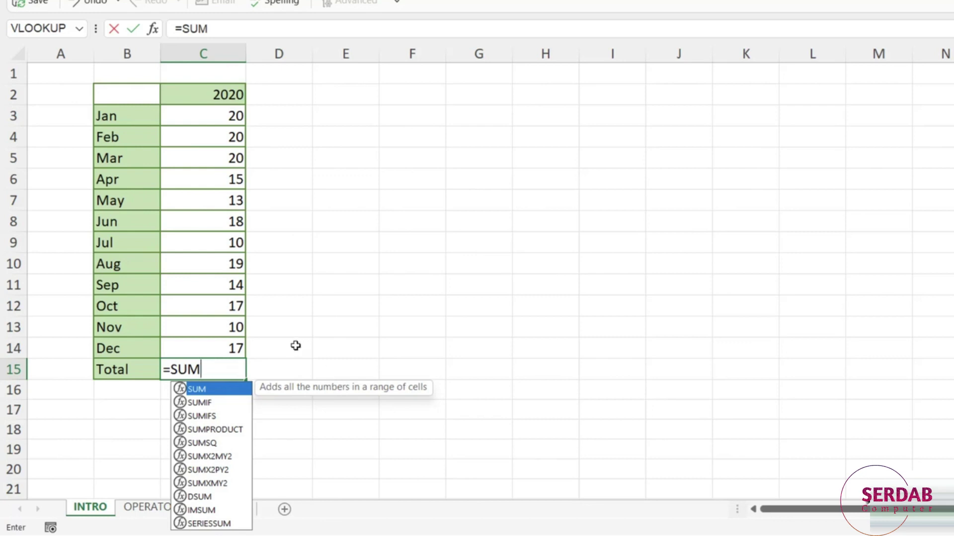
- Complete the formula as =SUM(C3:C14) covering all twelve monthly values
text(()
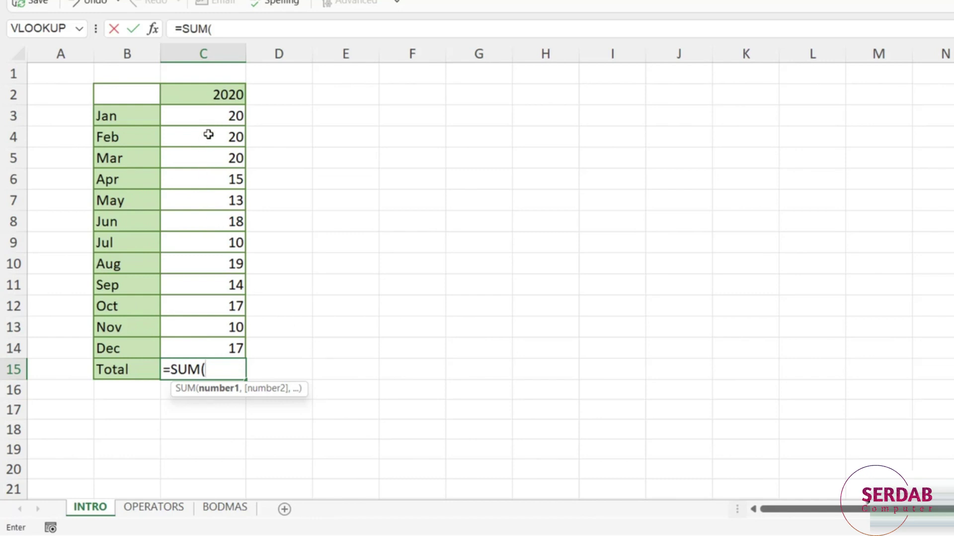
drag(210, 111, 201, 349)
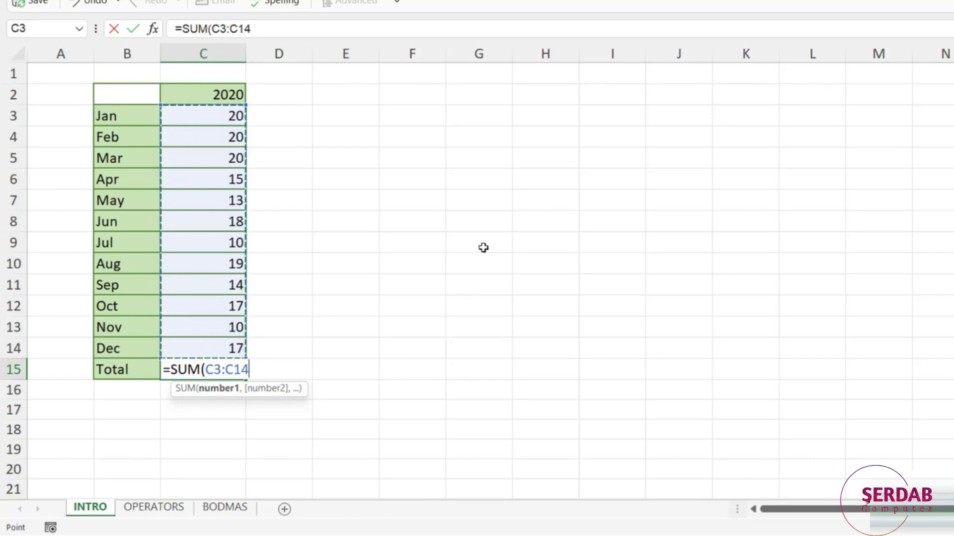
text())
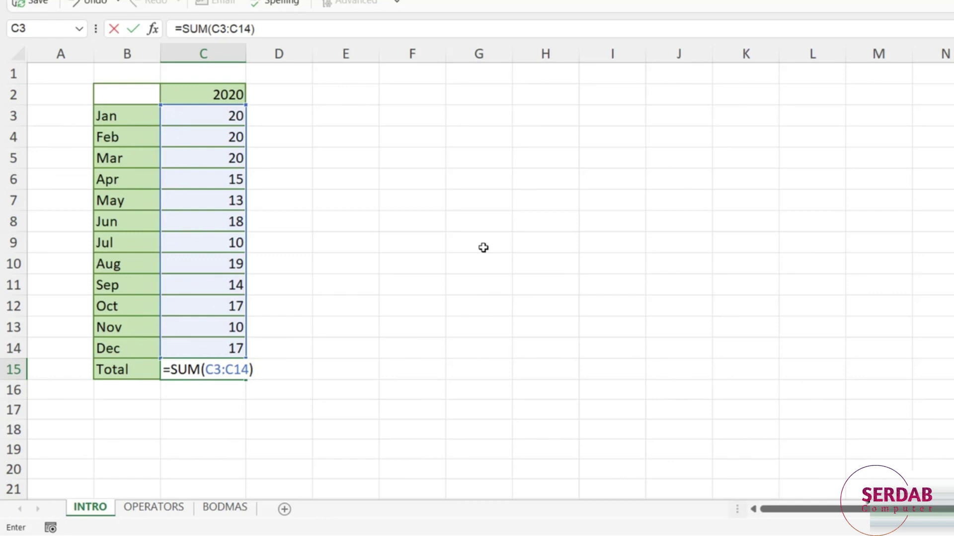
key(Return)
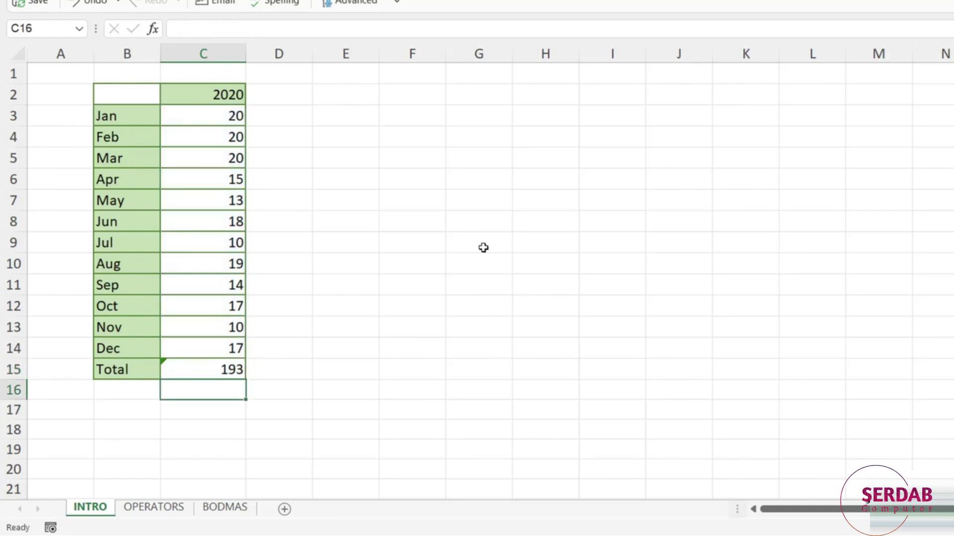
click(221, 368)
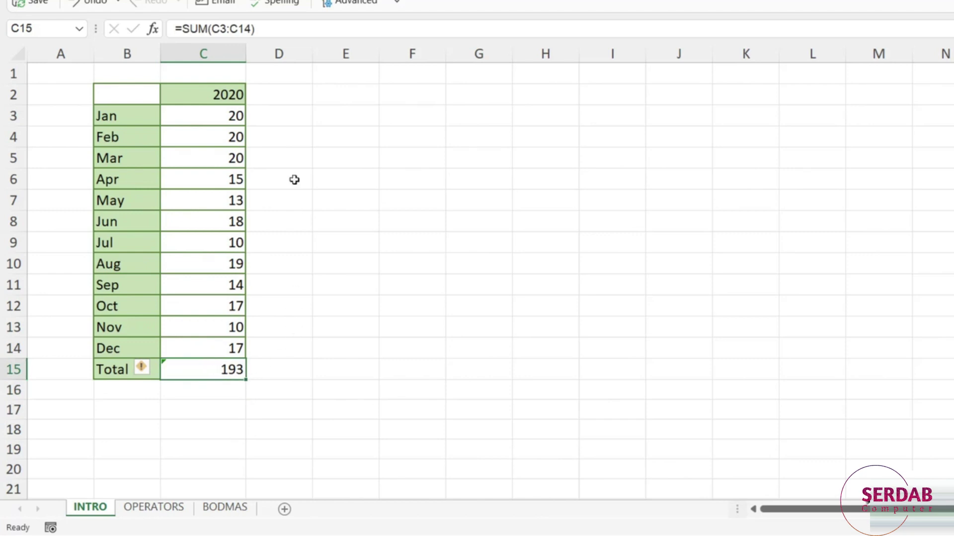
click(377, 325)
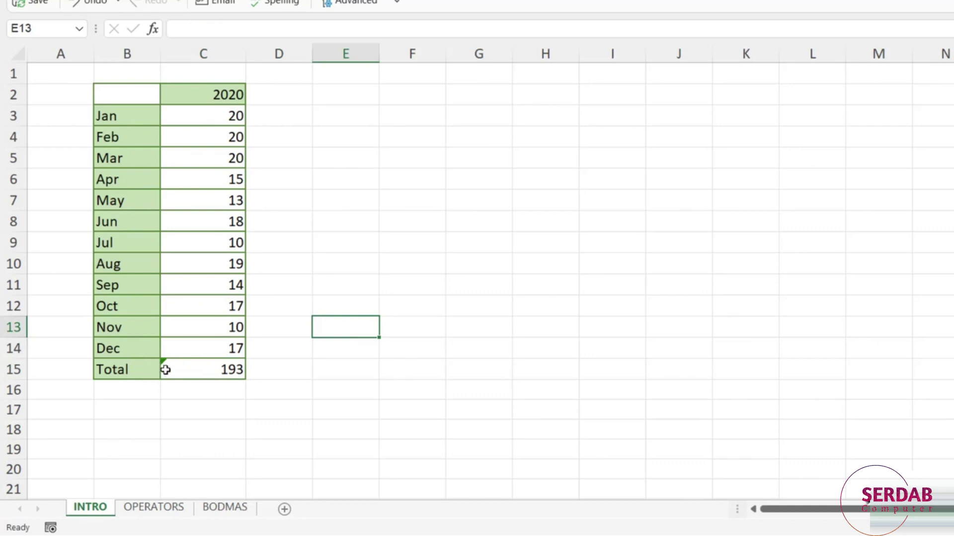
click(196, 368)
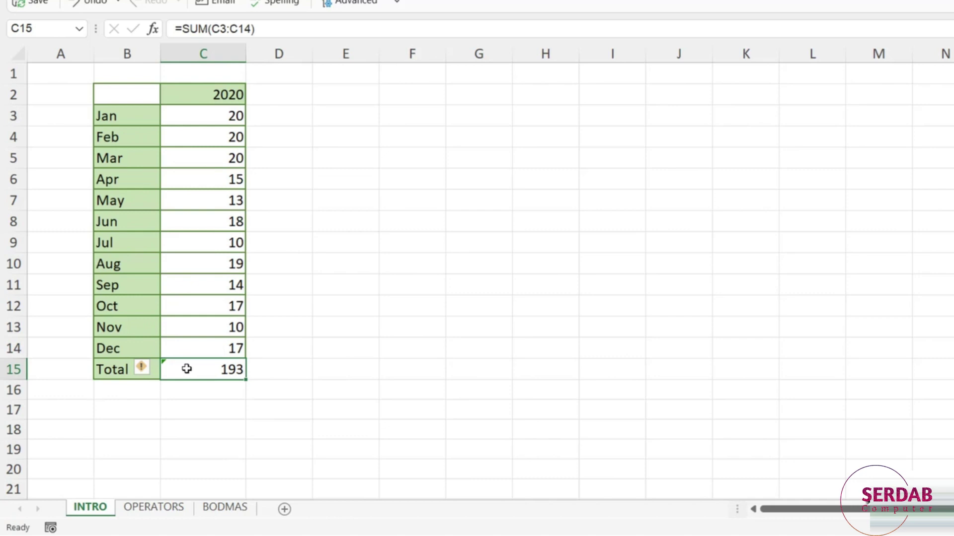
click(479, 243)
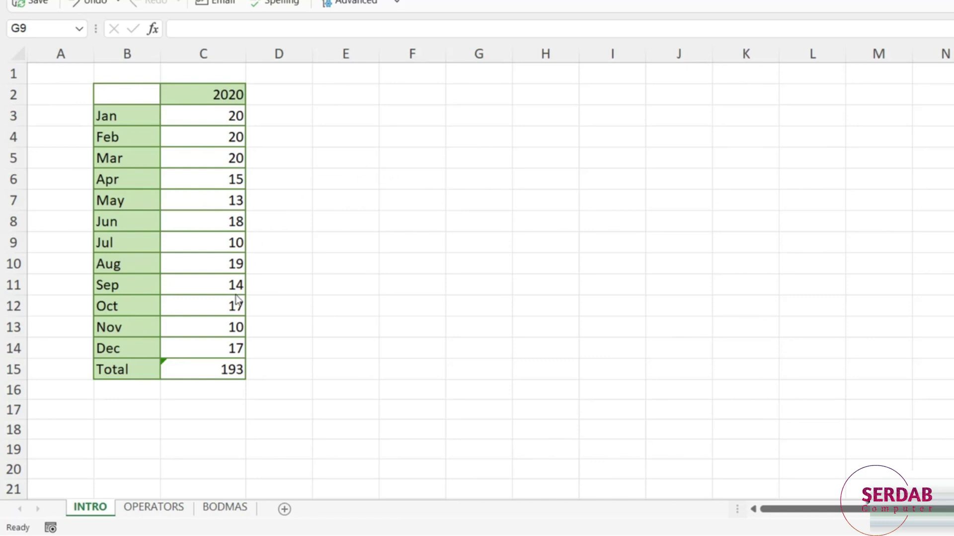
- On the OPERATORS sheet, highlight the Addition, Subtraction, Multiplication and Division entries in C3:C6
click(161, 508)
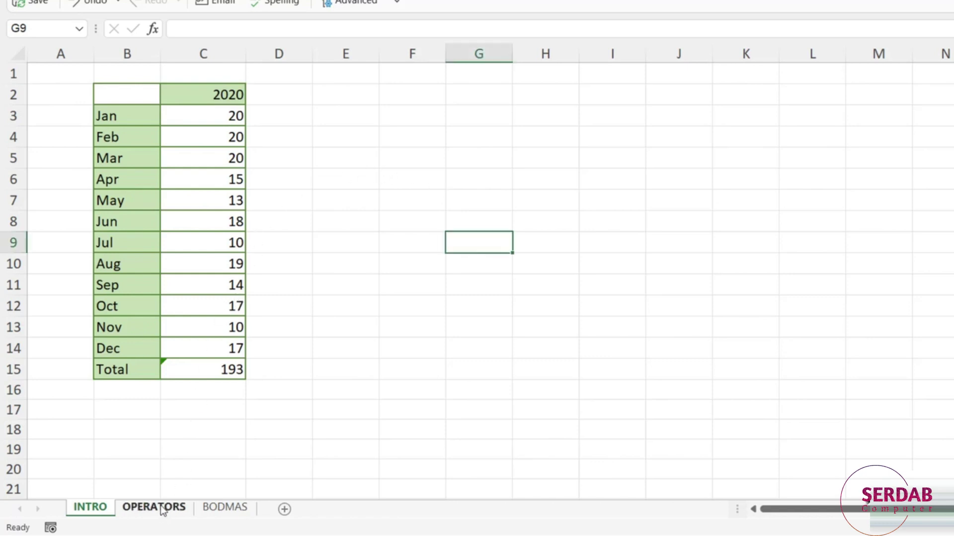
click(161, 509)
click(669, 175)
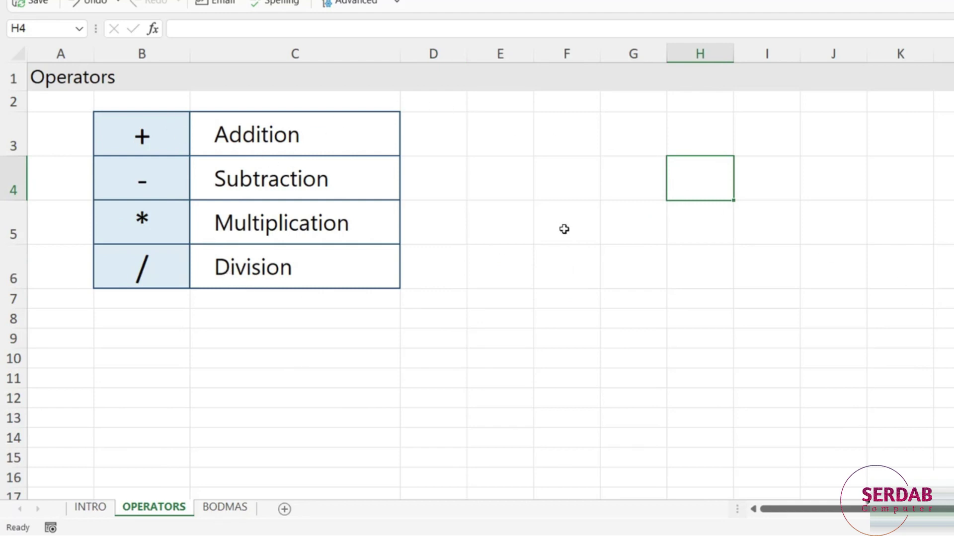
click(256, 138)
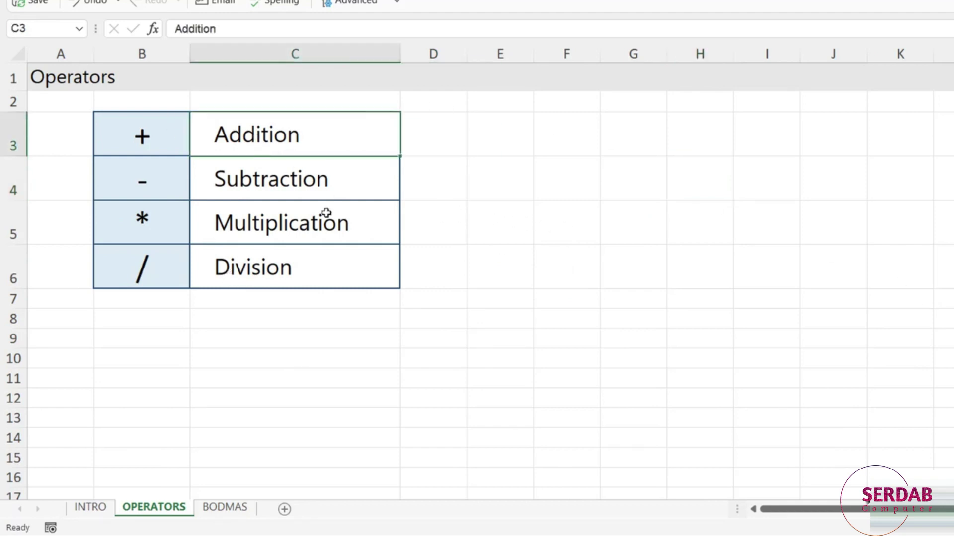
click(279, 184)
click(293, 226)
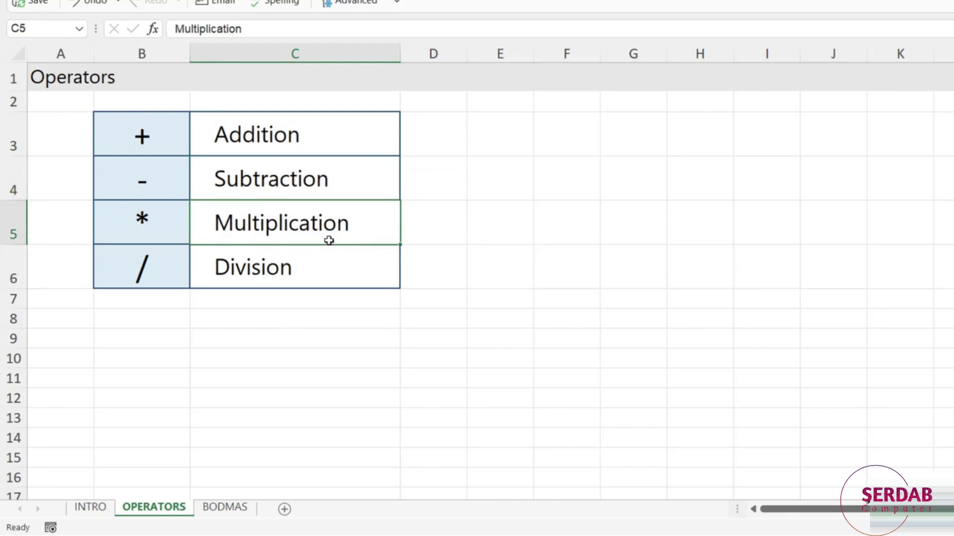
click(316, 268)
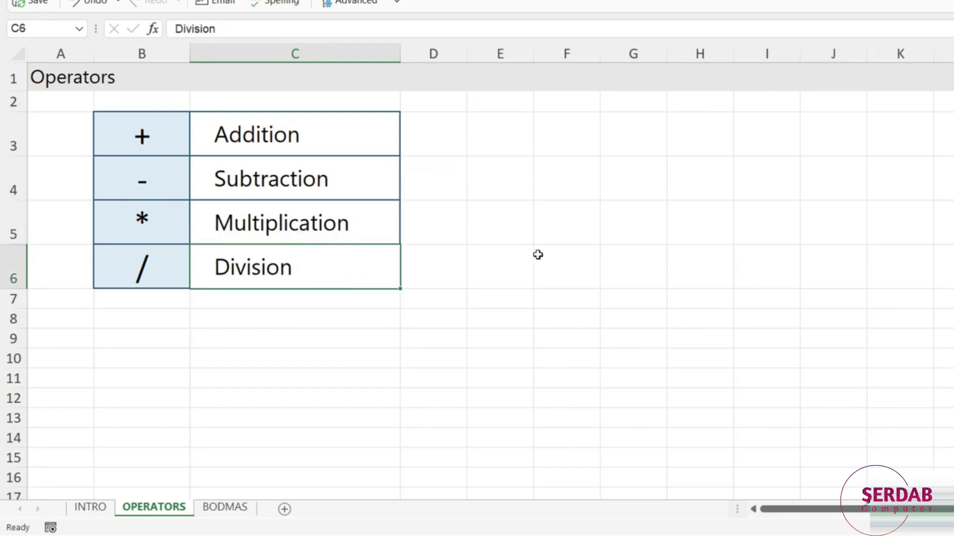
drag(337, 132, 343, 264)
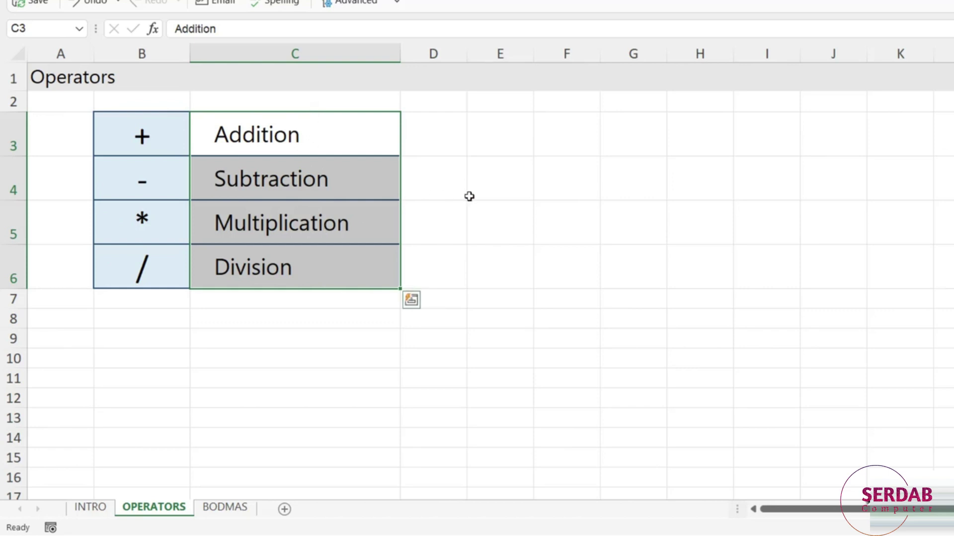
- Enter 10 in F4 and 20 in F5
click(594, 196)
text(2)
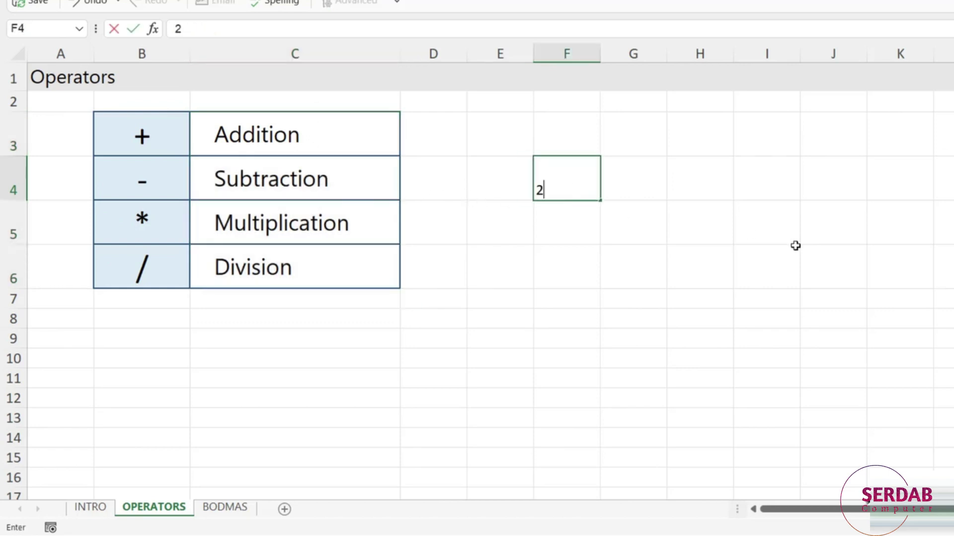
key(BackSpace)
text(10)
key(Return)
text(20)
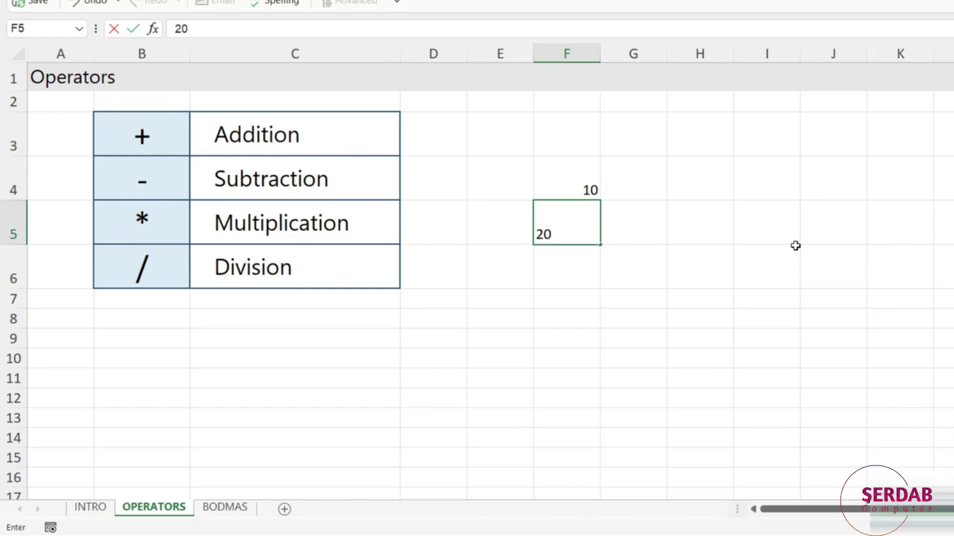
click(794, 260)
- Enter =F5-F4 in F6 to get 10, then clear F6 again
click(577, 274)
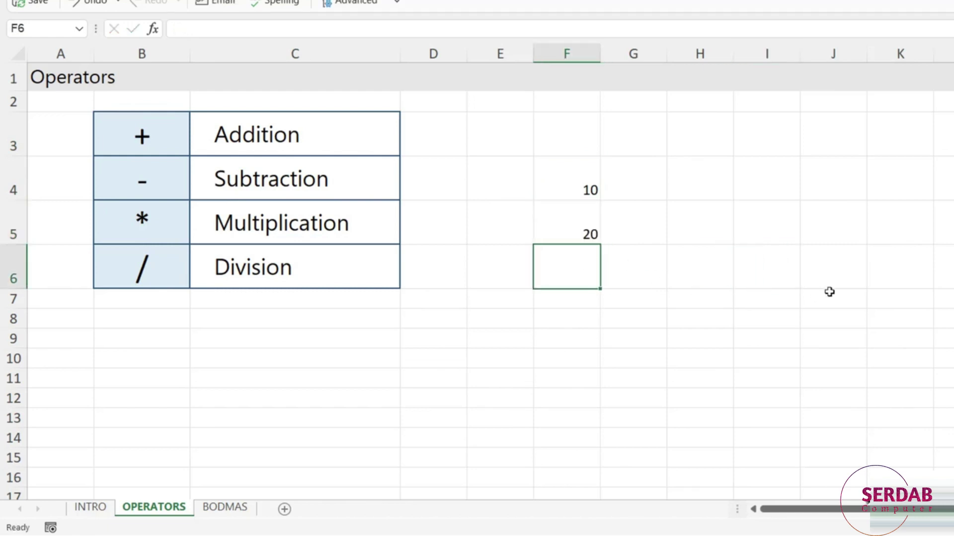
text(=)
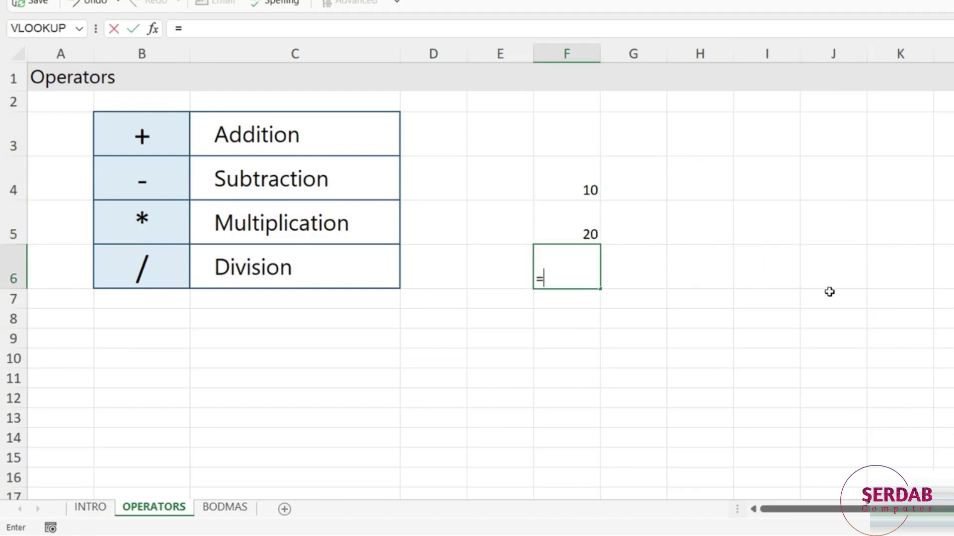
click(571, 228)
text(-)
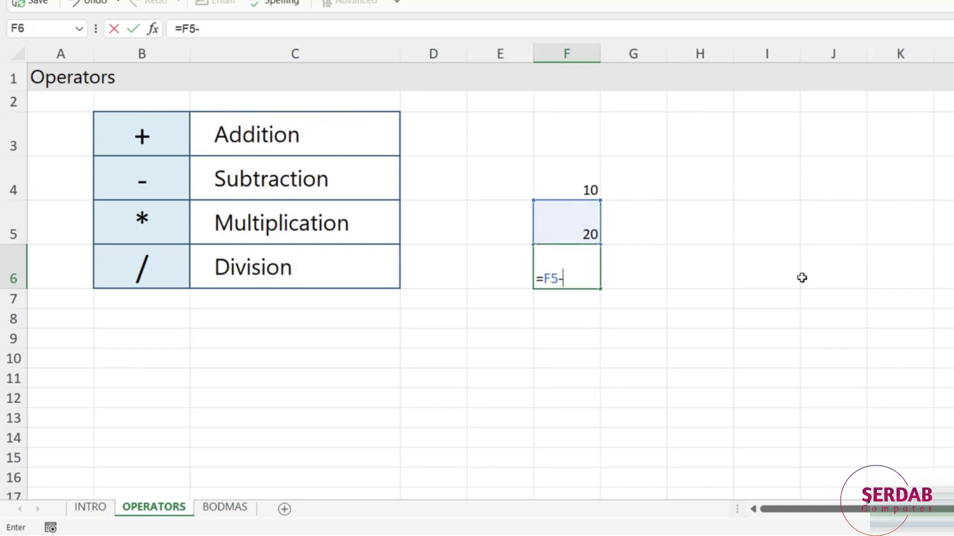
click(577, 181)
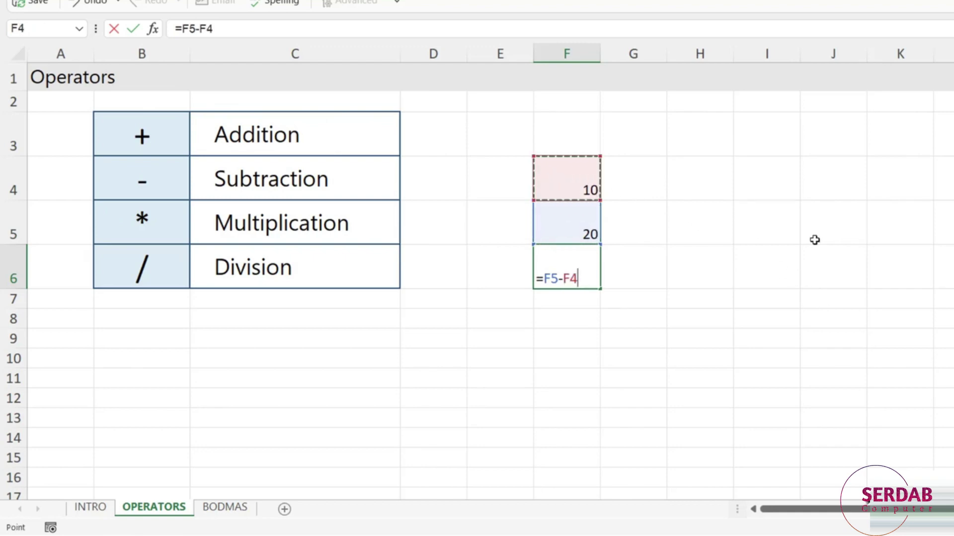
key(Return)
click(571, 271)
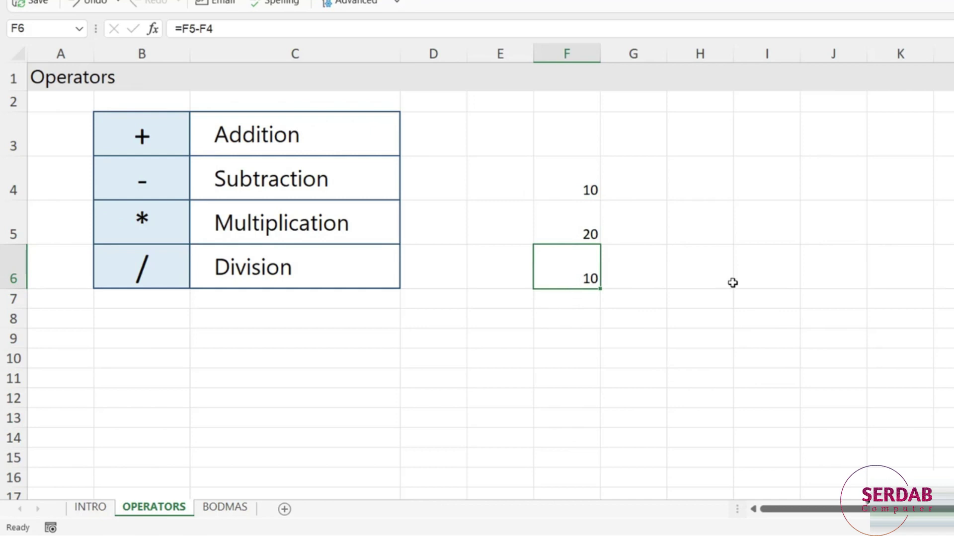
key(Delete)
- Enter =F5*F4 in F6, showing 200
text(=)
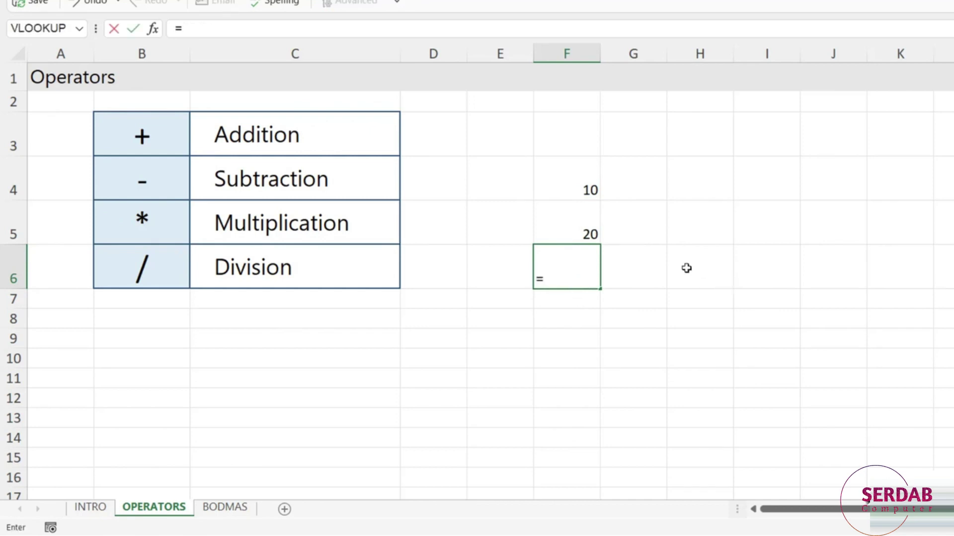
click(582, 231)
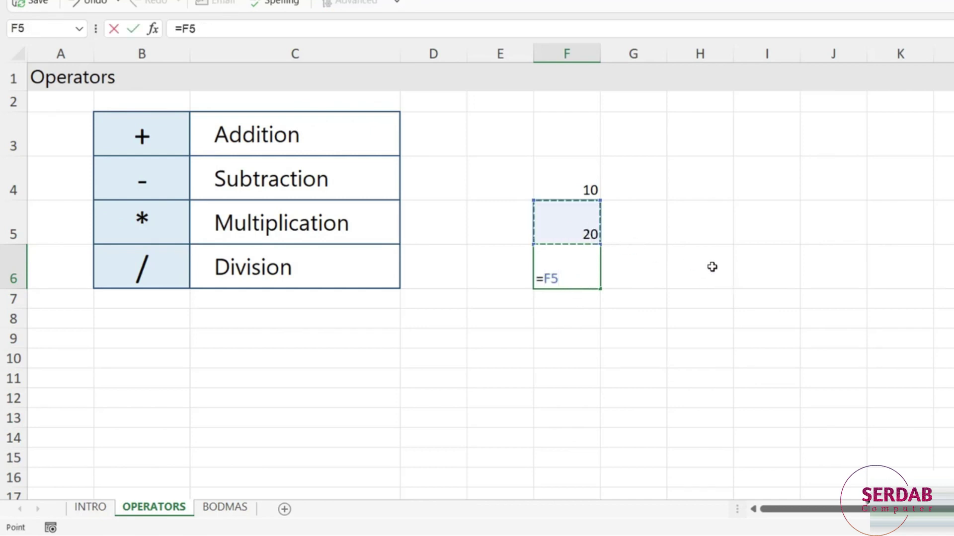
text(*)
click(562, 190)
key(Return)
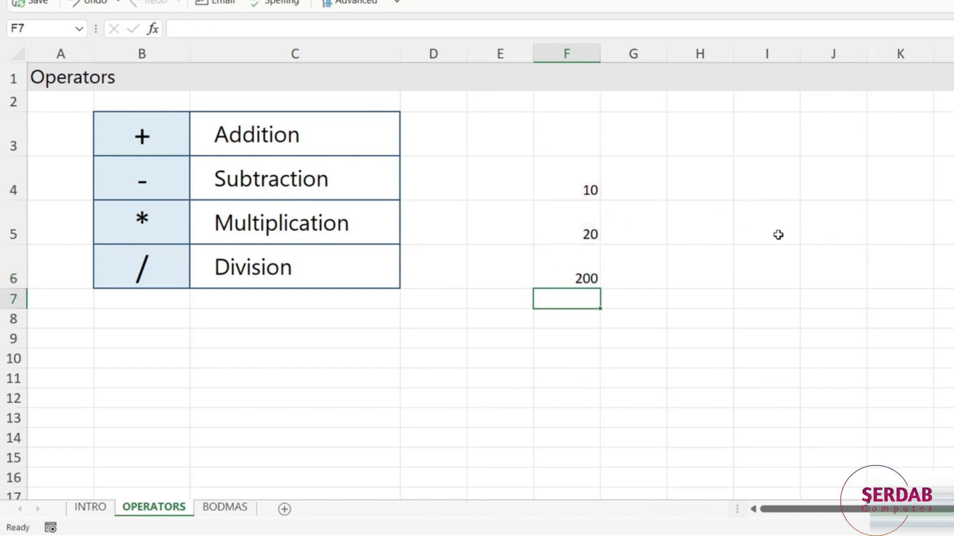
- Replace F6's formula with =F5/F4, so it shows 2
click(580, 270)
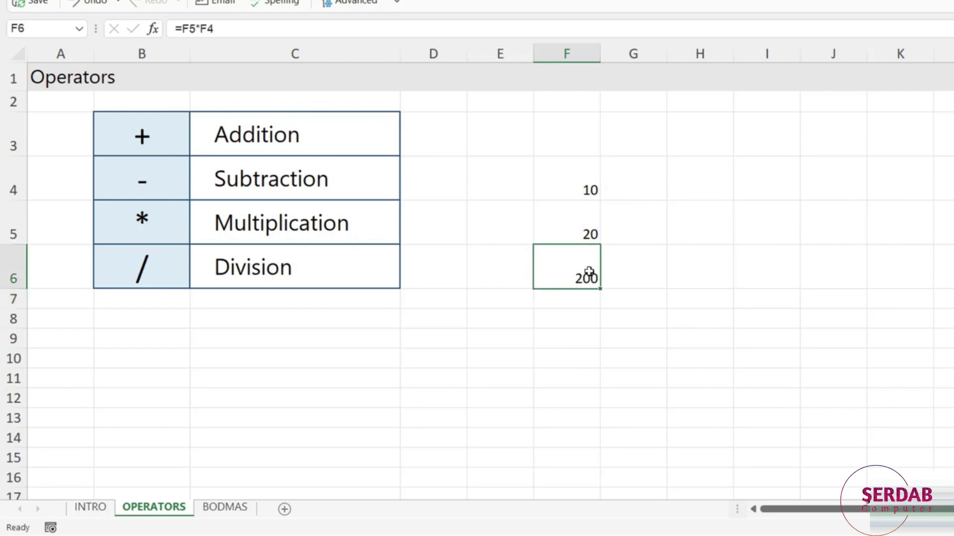
key(Delete)
text(=)
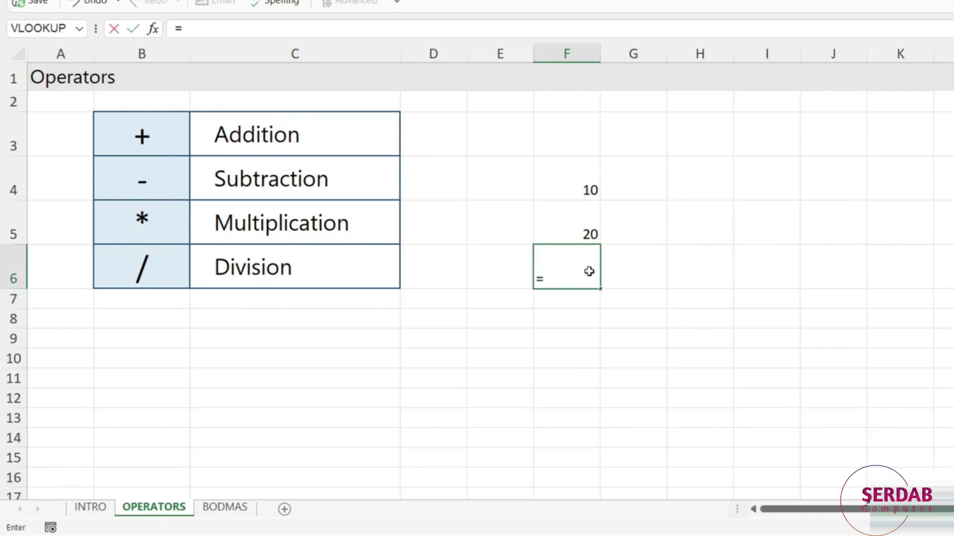
click(582, 226)
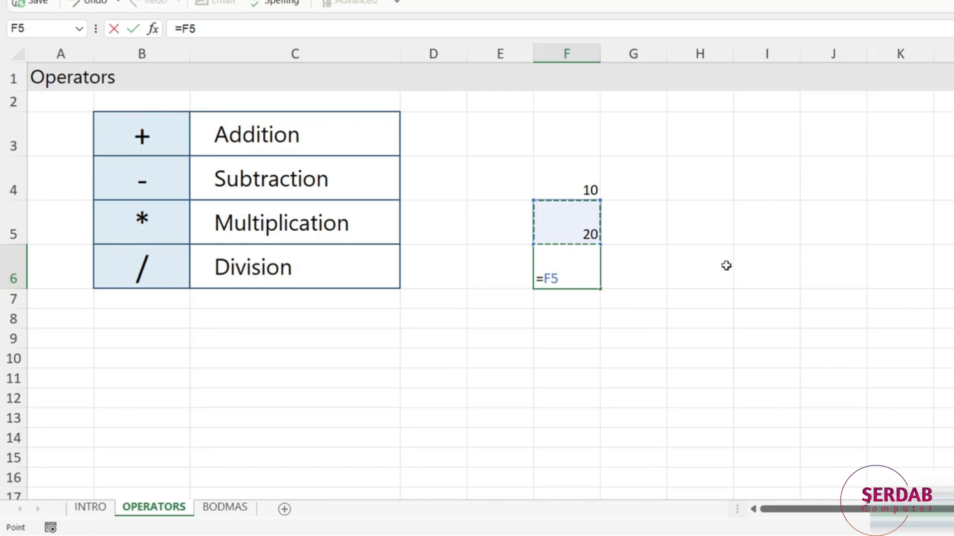
text(/)
click(575, 183)
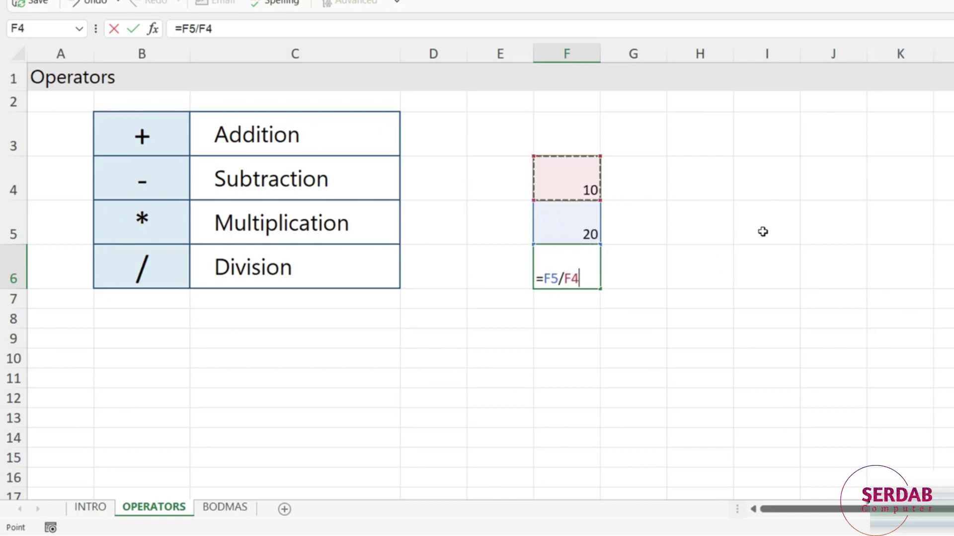
key(Return)
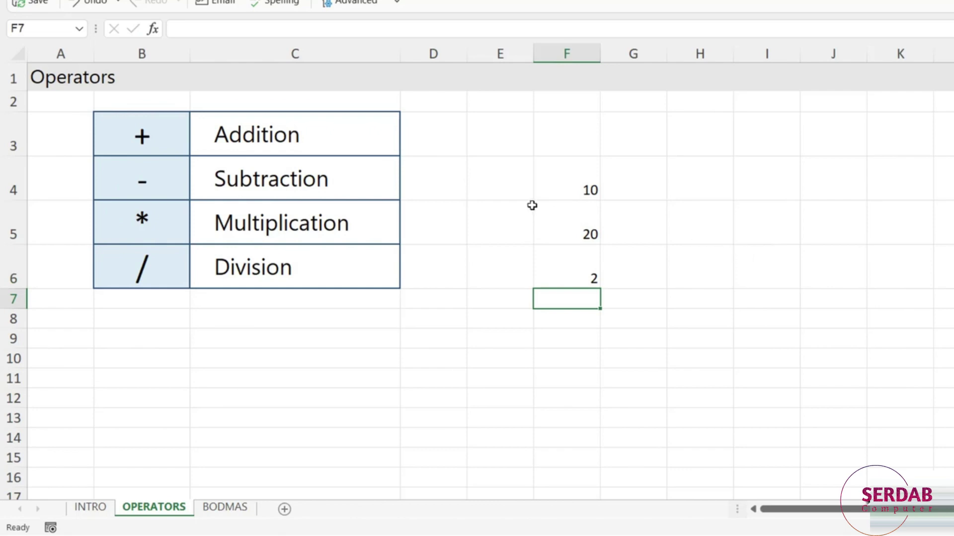
- Delete the 10, 20 and division result from F4:F6, leaving the range empty
drag(560, 181, 565, 264)
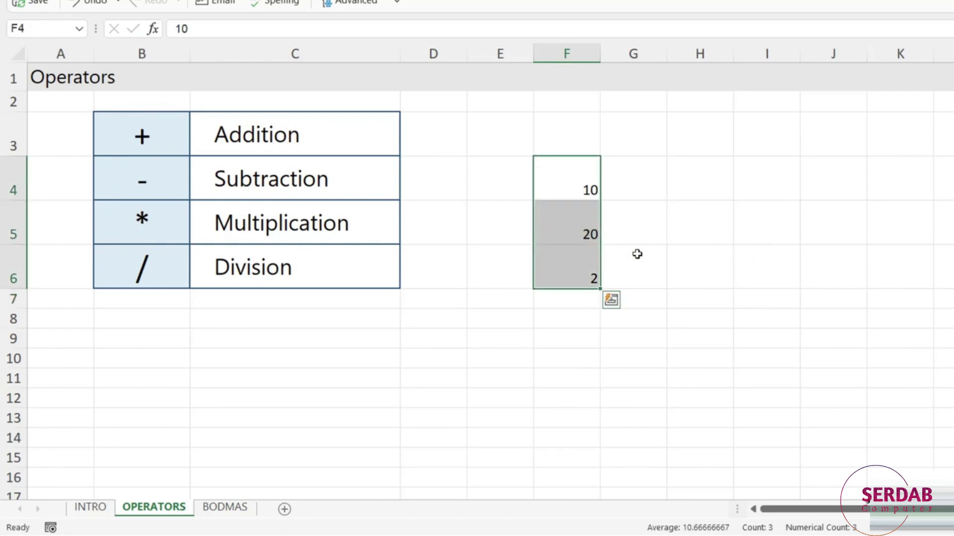
key(Delete)
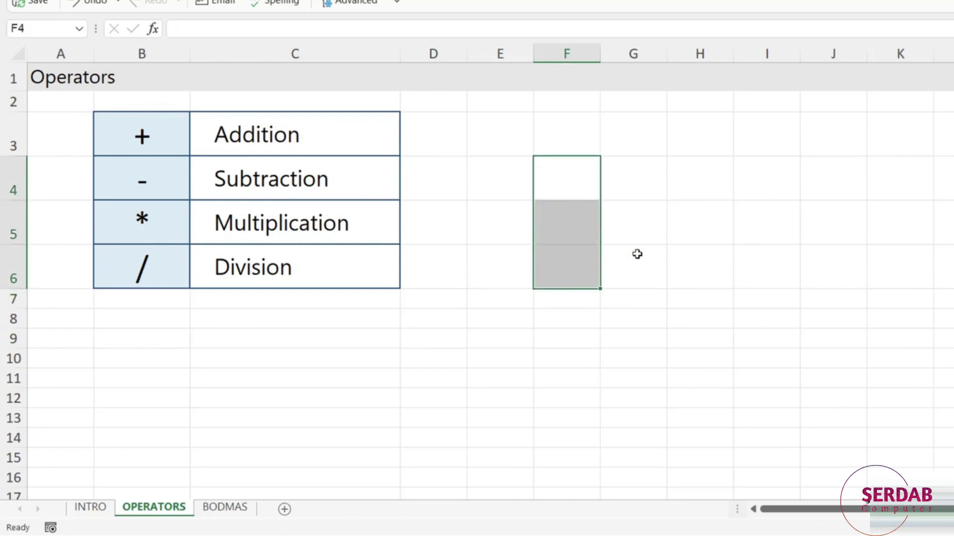
click(657, 188)
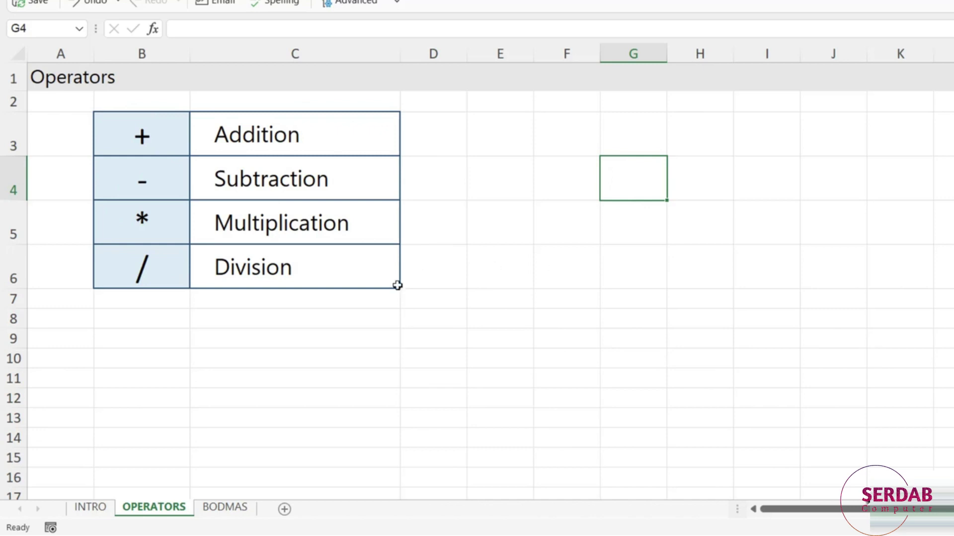
- Enter =10+2/2 in C9 and recheck the formula behind its result of 11
click(267, 339)
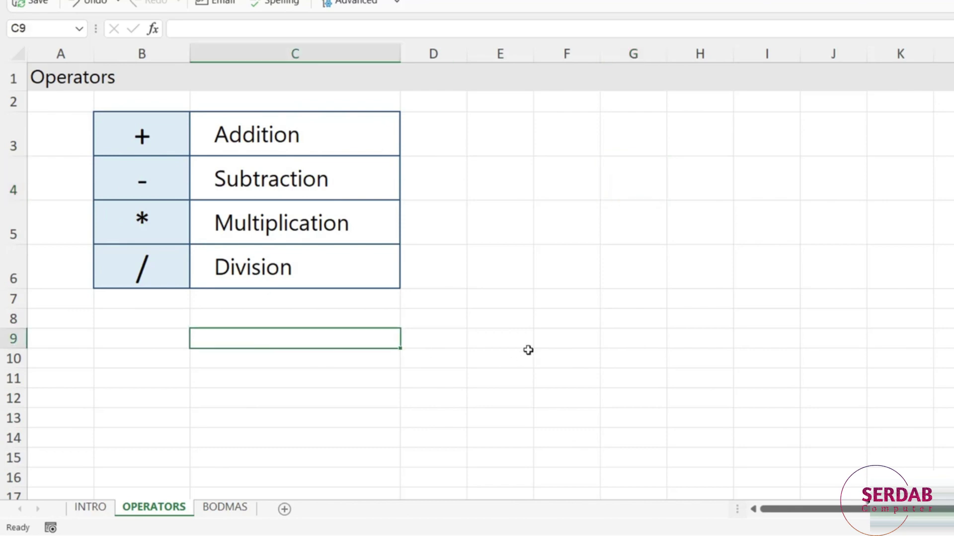
text(=)
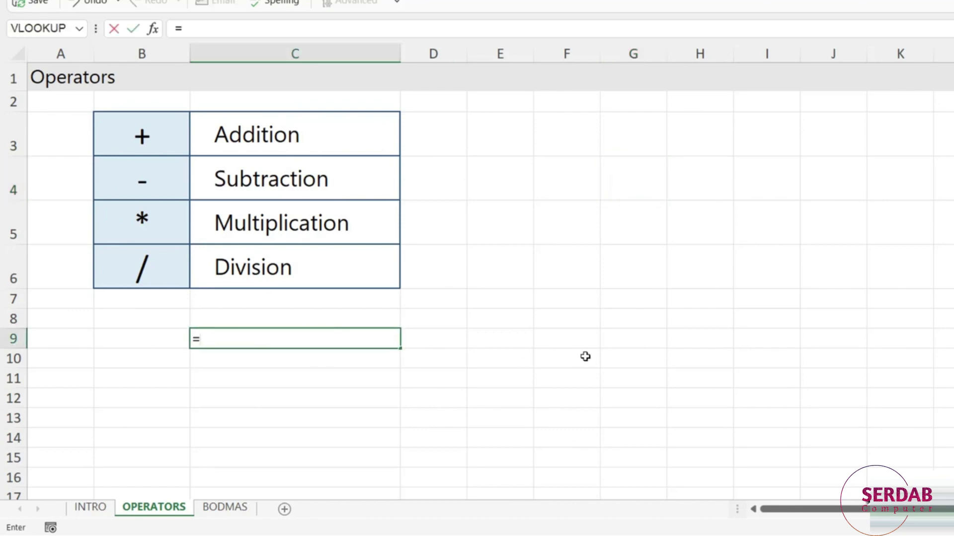
text(10+2/2)
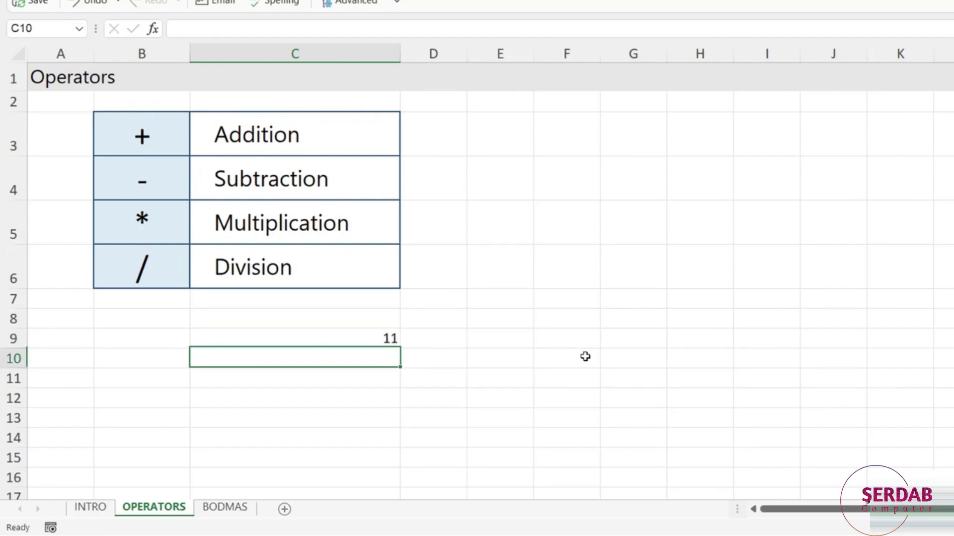
key(Return)
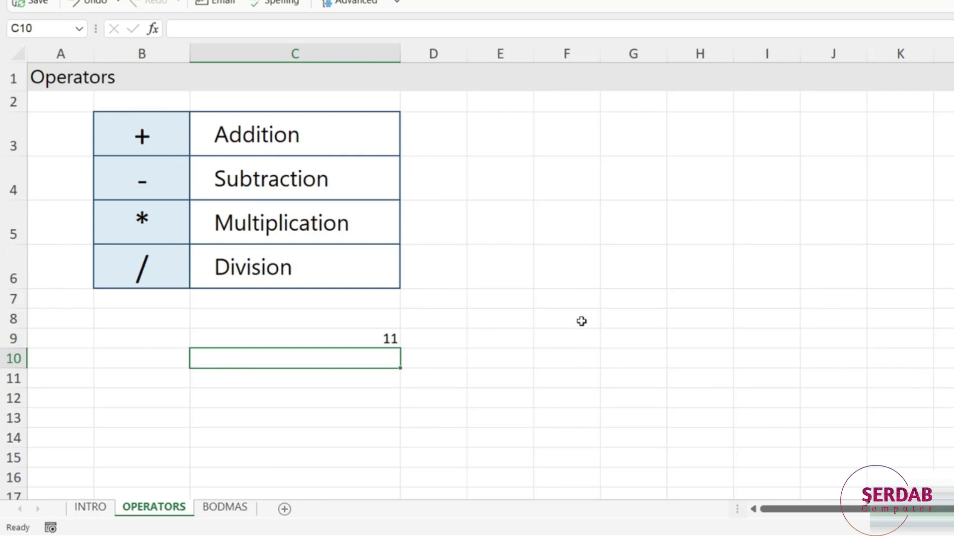
click(358, 337)
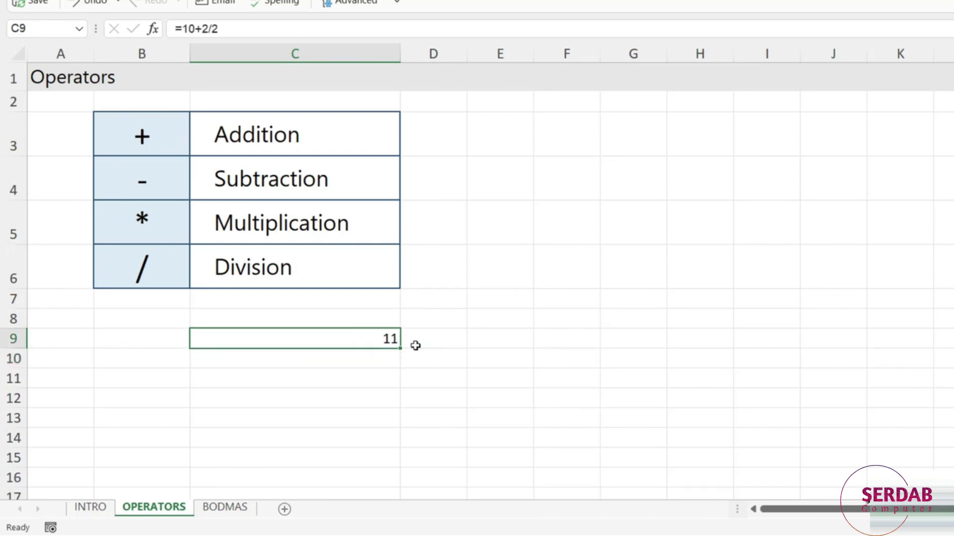
double_click(355, 338)
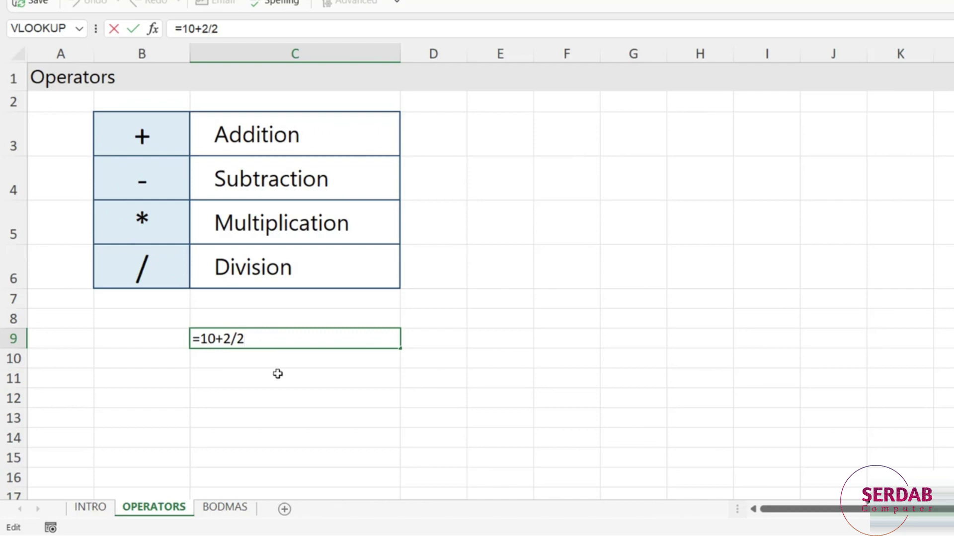
key(Return)
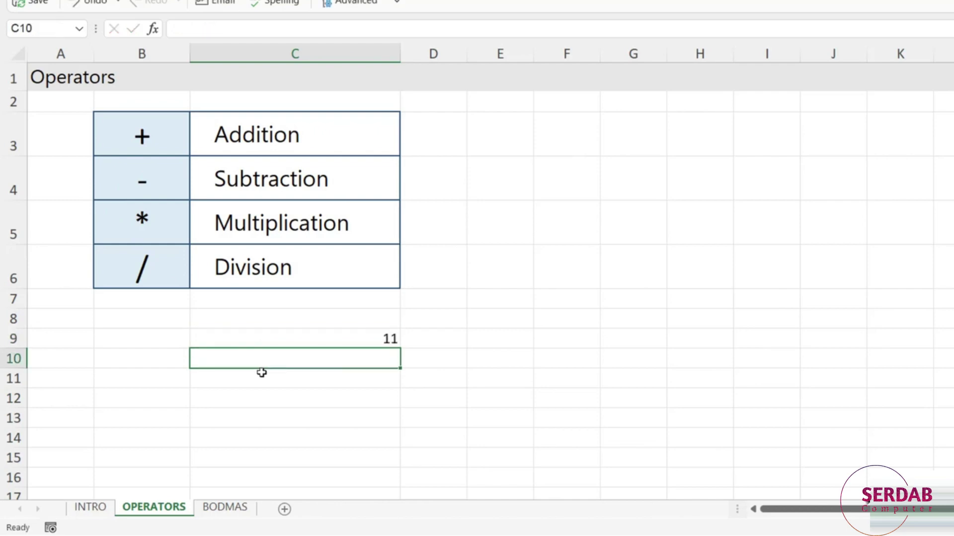
- Switch to the BODMAS sheet and step through C4:C9 from Brackets to Subtraction
click(227, 508)
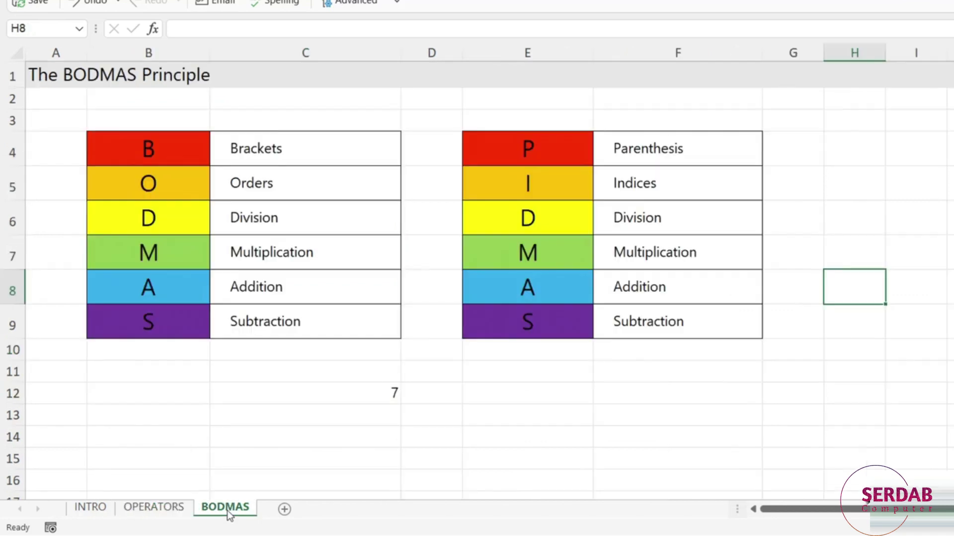
click(539, 442)
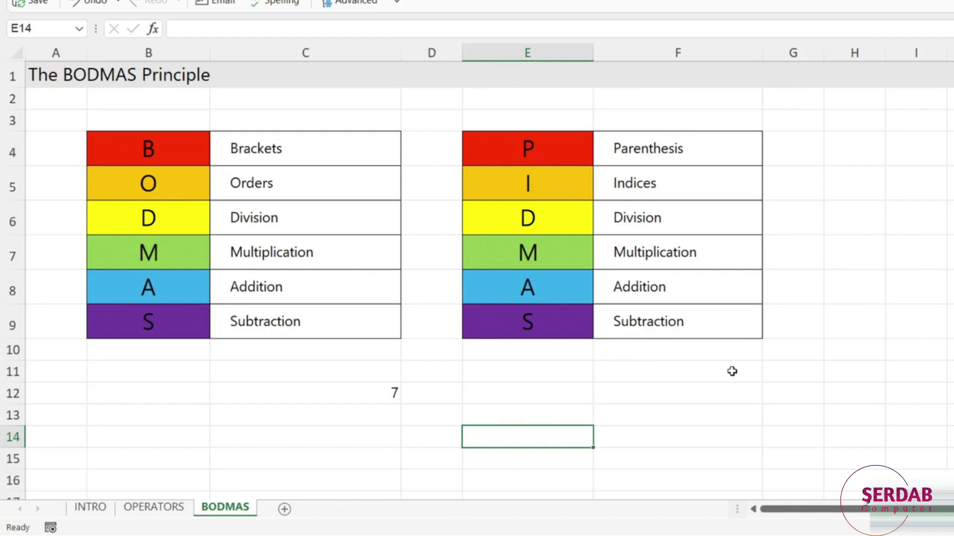
click(281, 144)
click(310, 180)
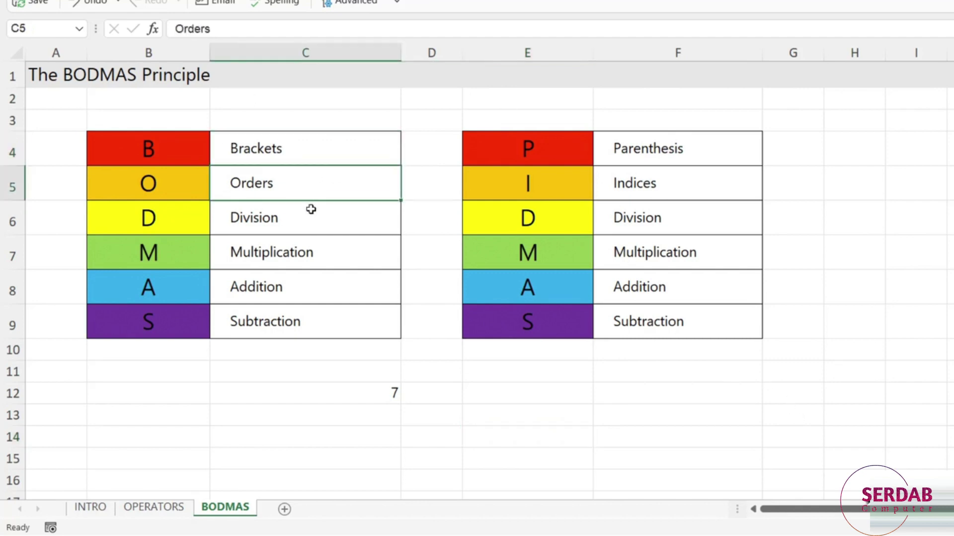
click(313, 216)
click(324, 248)
click(314, 286)
click(311, 320)
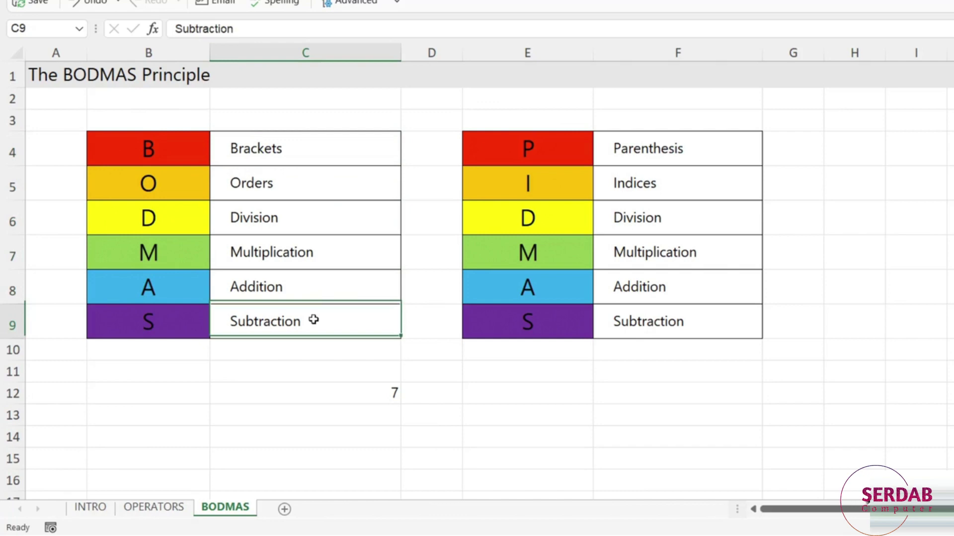
- Go over Brackets, Orders, Division, Multiplication, Addition, Subtraction again, ending on an empty cell below
click(315, 153)
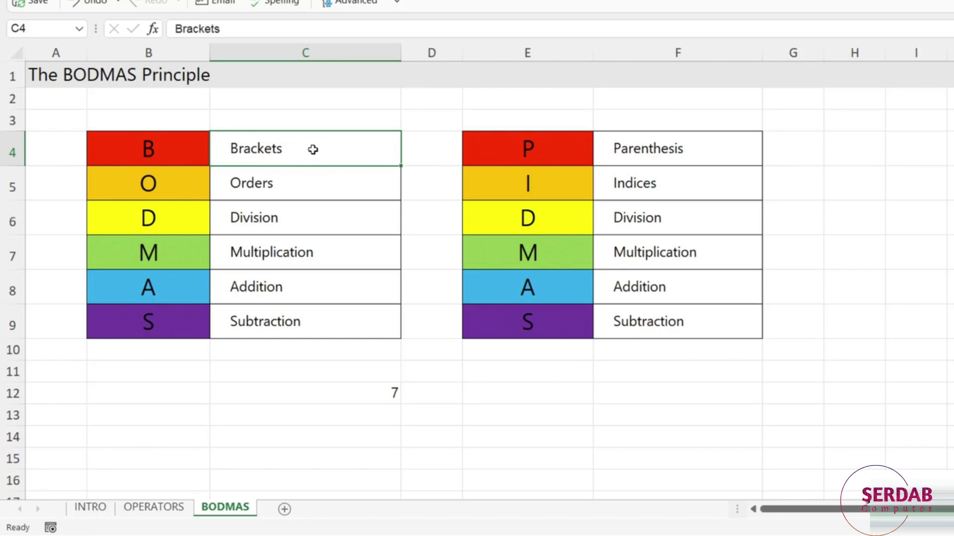
click(307, 189)
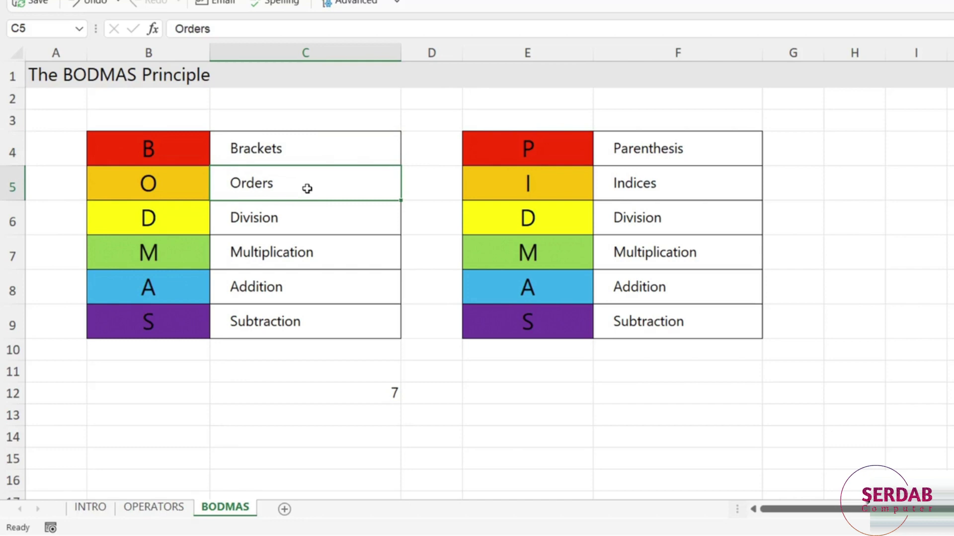
click(305, 218)
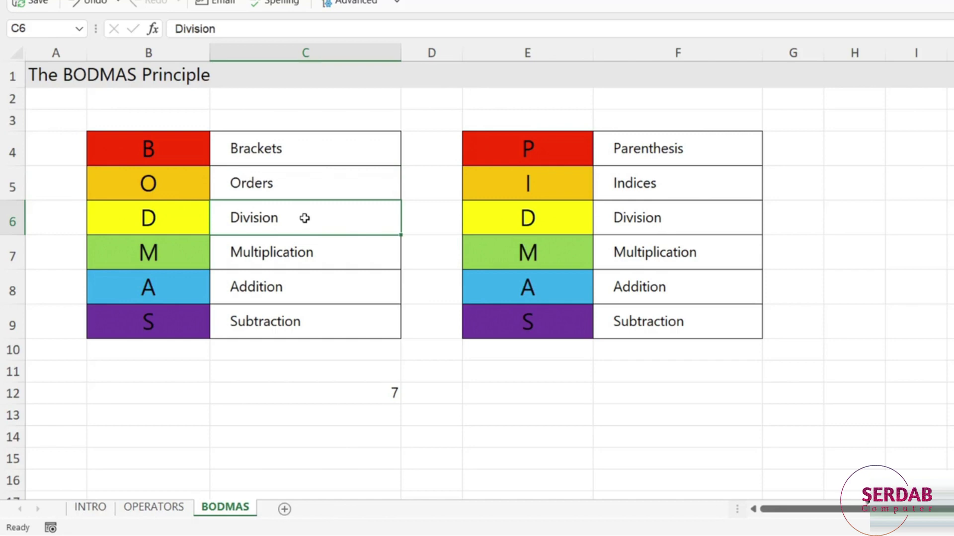
click(311, 253)
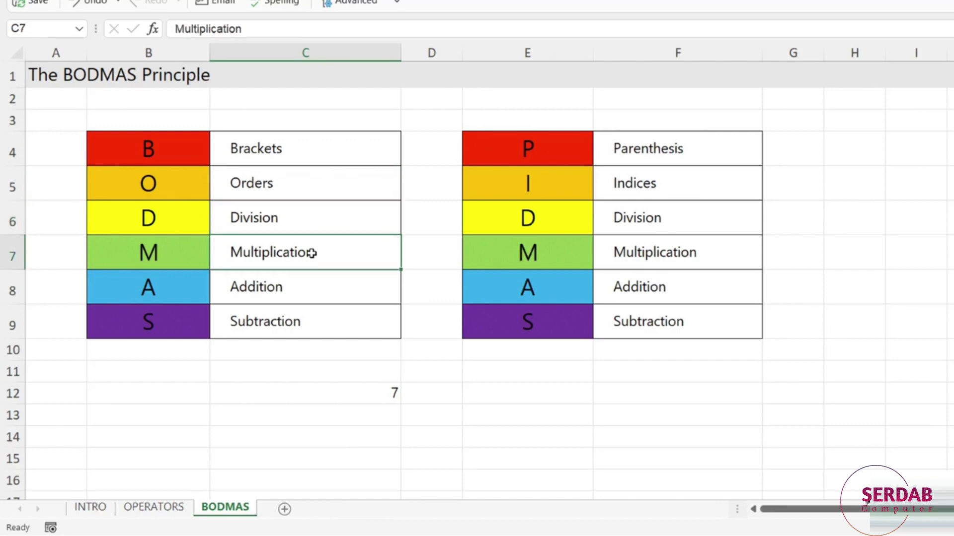
click(292, 291)
click(290, 322)
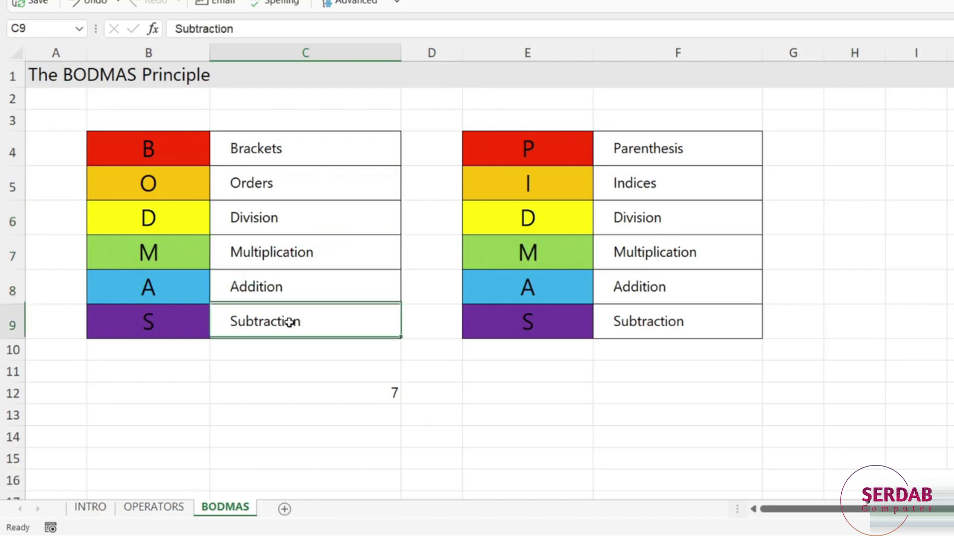
click(348, 371)
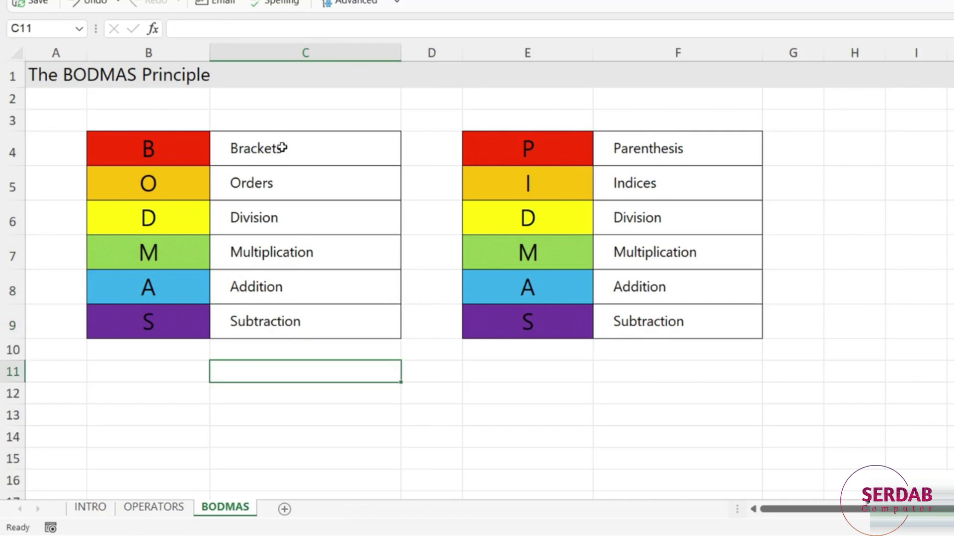
- Compare with C9 on the Operators sheet, then enter =10+2/2 in BODMAS cell C12
drag(281, 148, 294, 322)
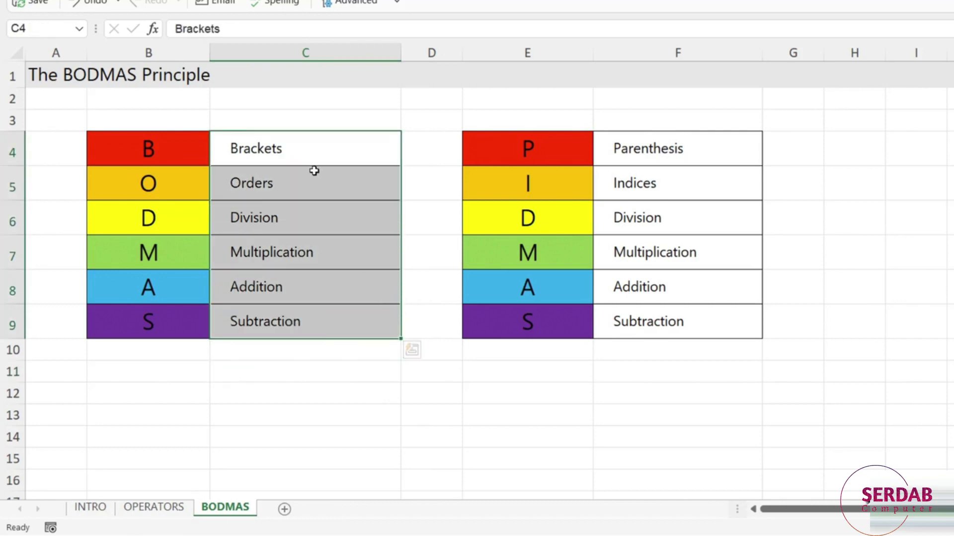
click(158, 508)
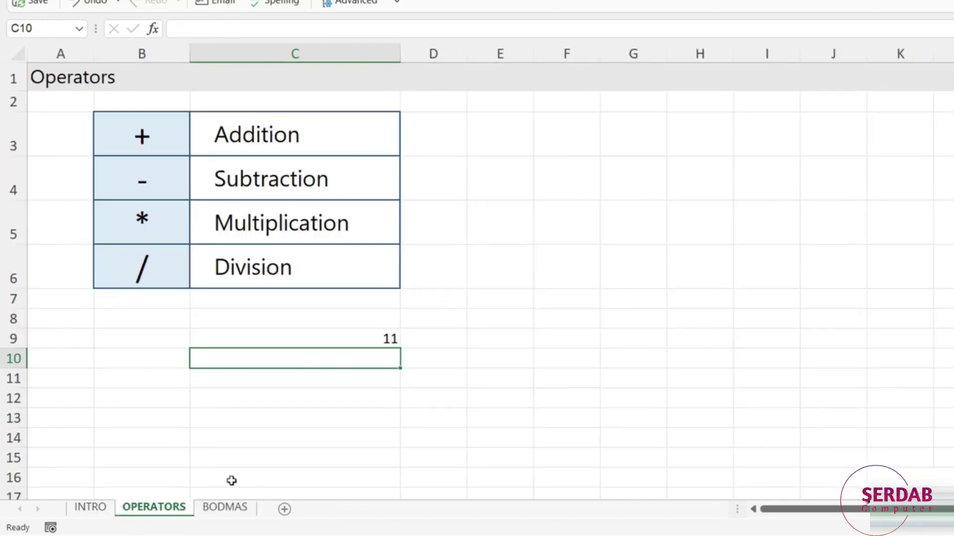
click(380, 338)
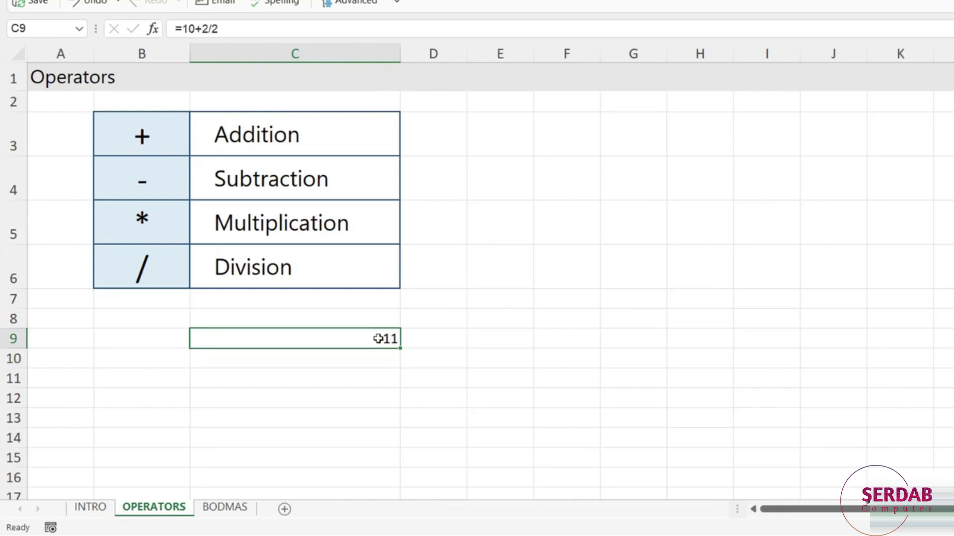
click(227, 507)
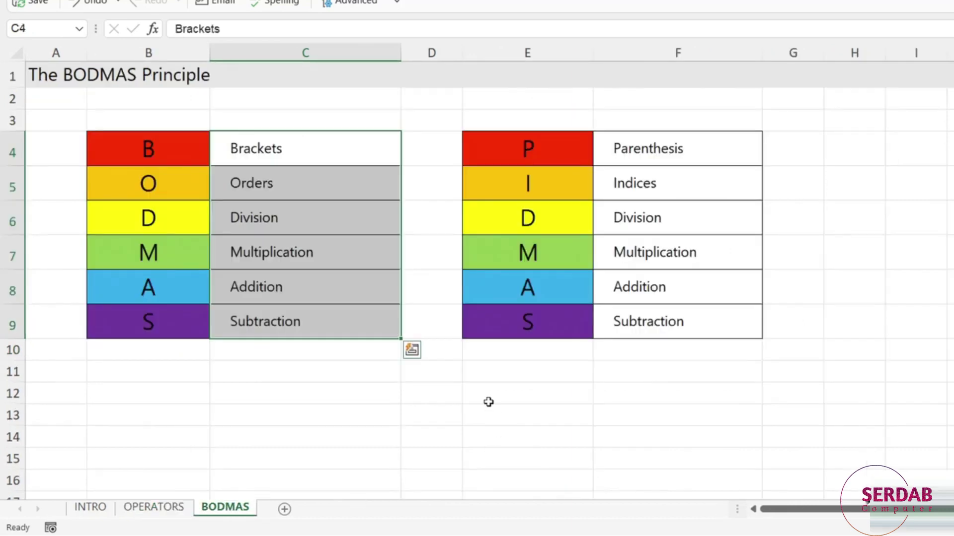
click(273, 396)
text(=)
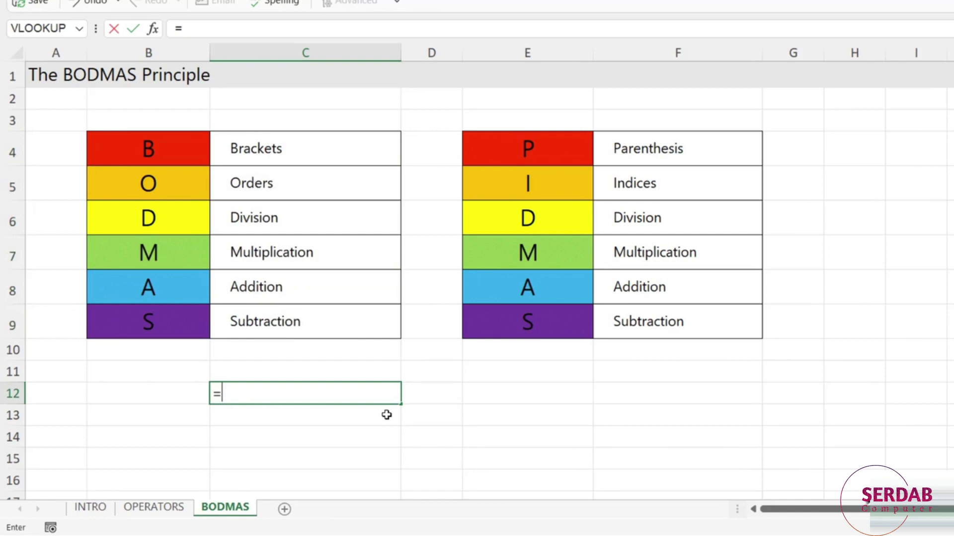
text(10+2/2)
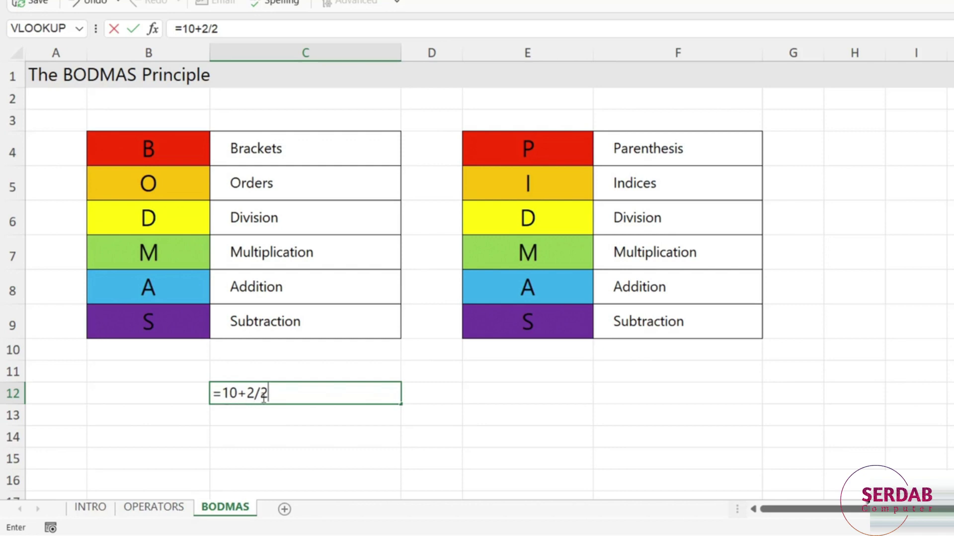
key(Return)
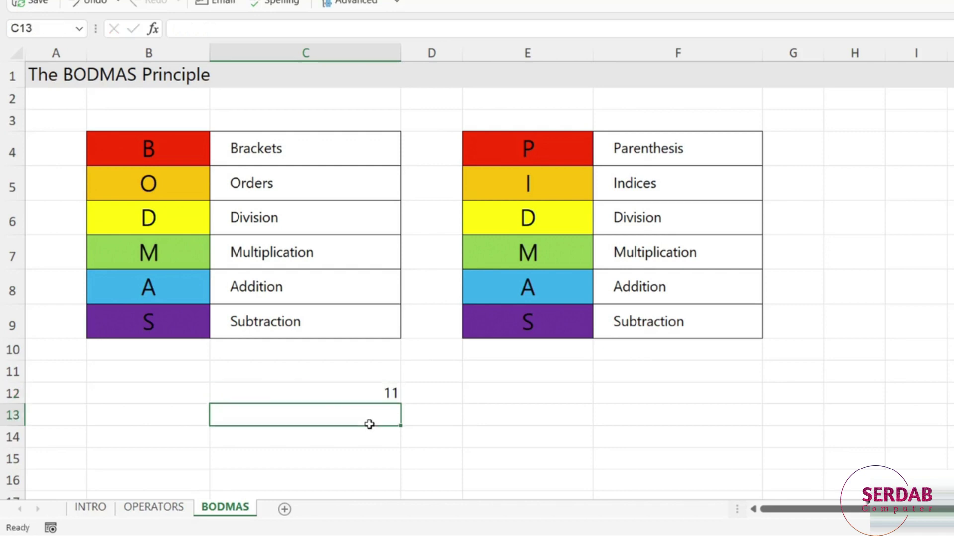
- Wrap 10+2 in brackets so C12 holds =(10+2)/2 and shows 6
click(382, 393)
double_click(358, 393)
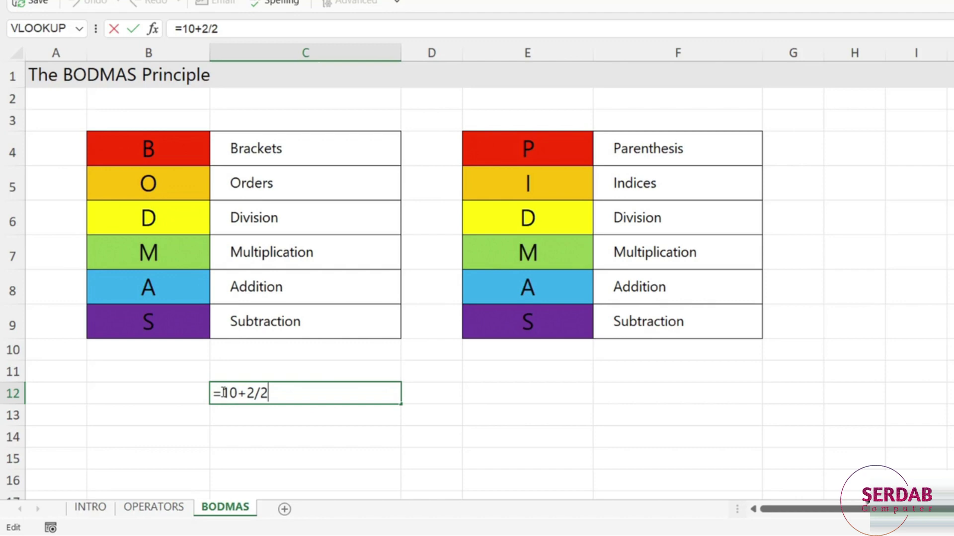
click(223, 392)
text(()
key(Right)
key(Right)
key(Right)
key(Right)
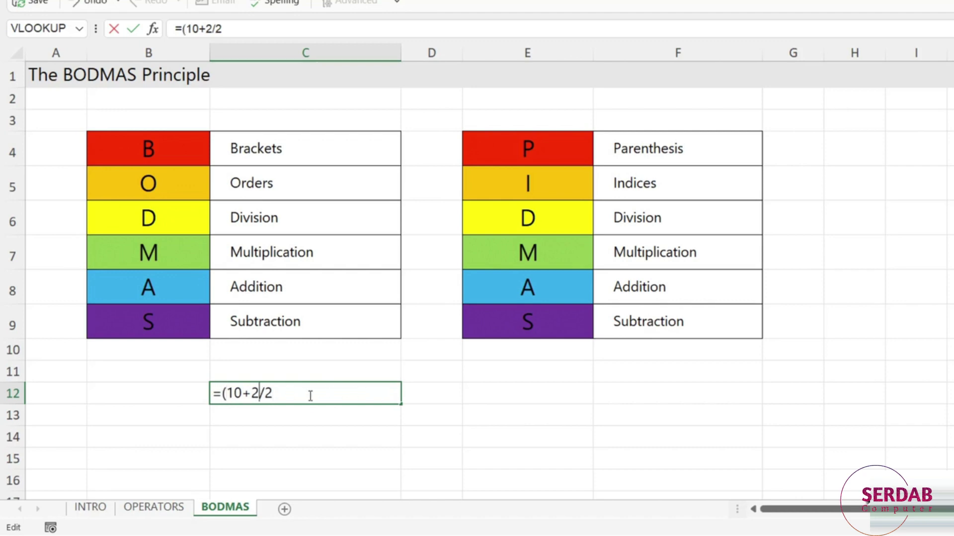
text())
key(Return)
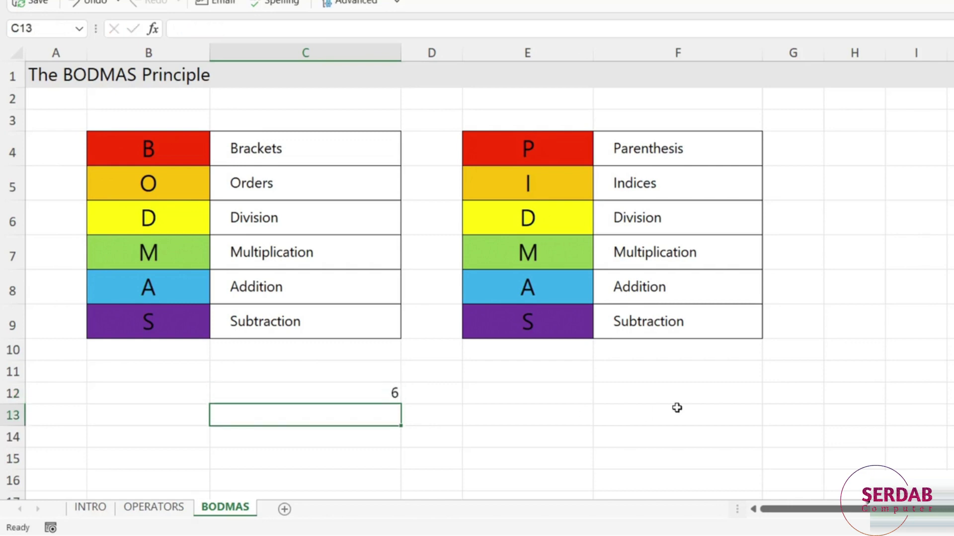